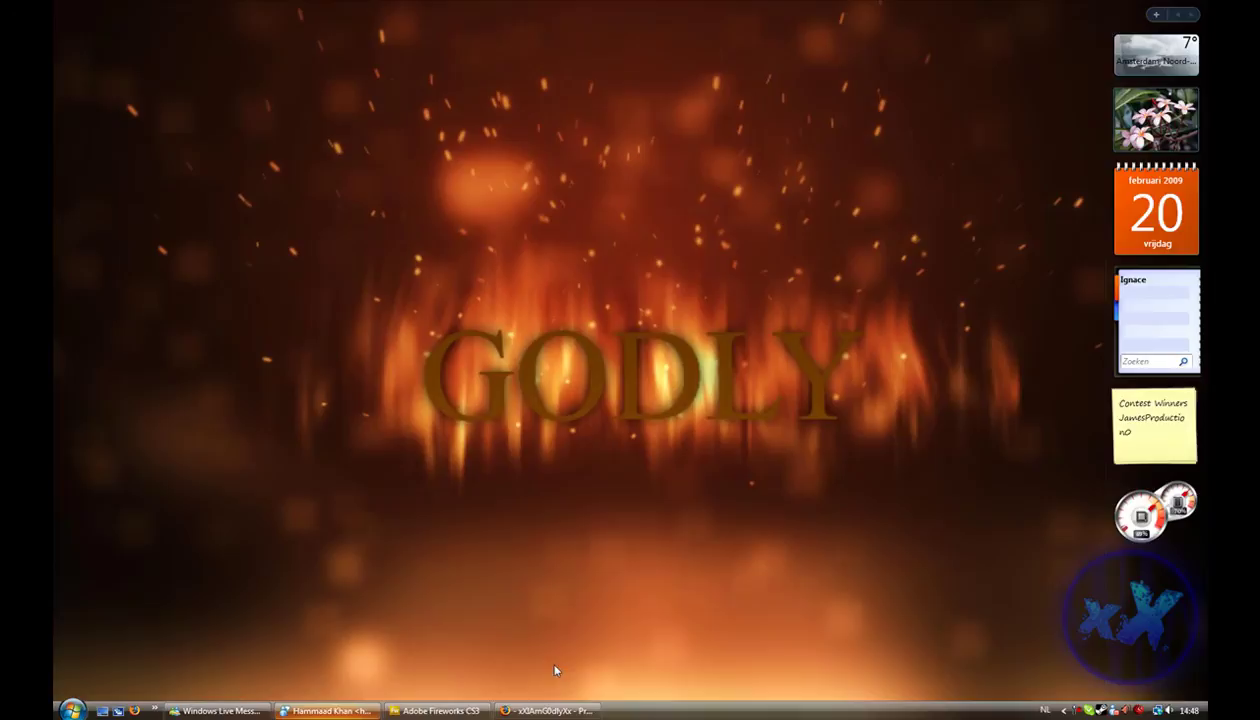
- Restore the Adobe Fireworks CS3 window from the taskbar to its start screen
click(551, 711)
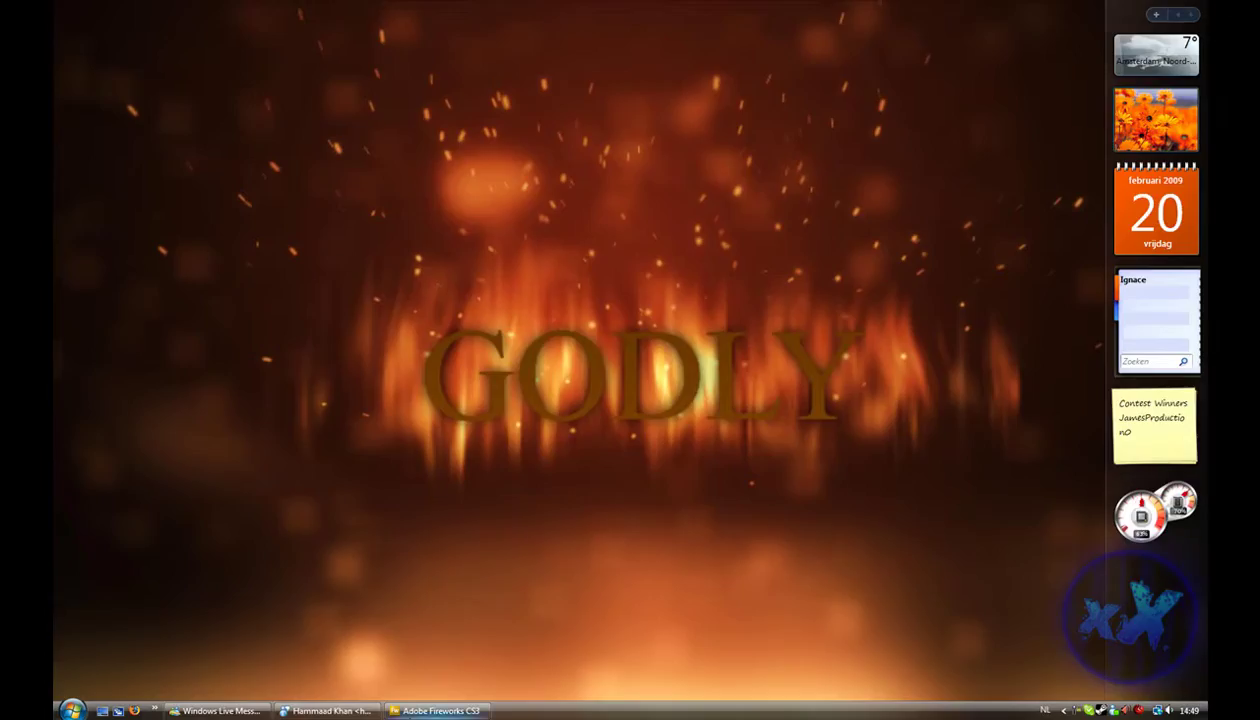
click(438, 710)
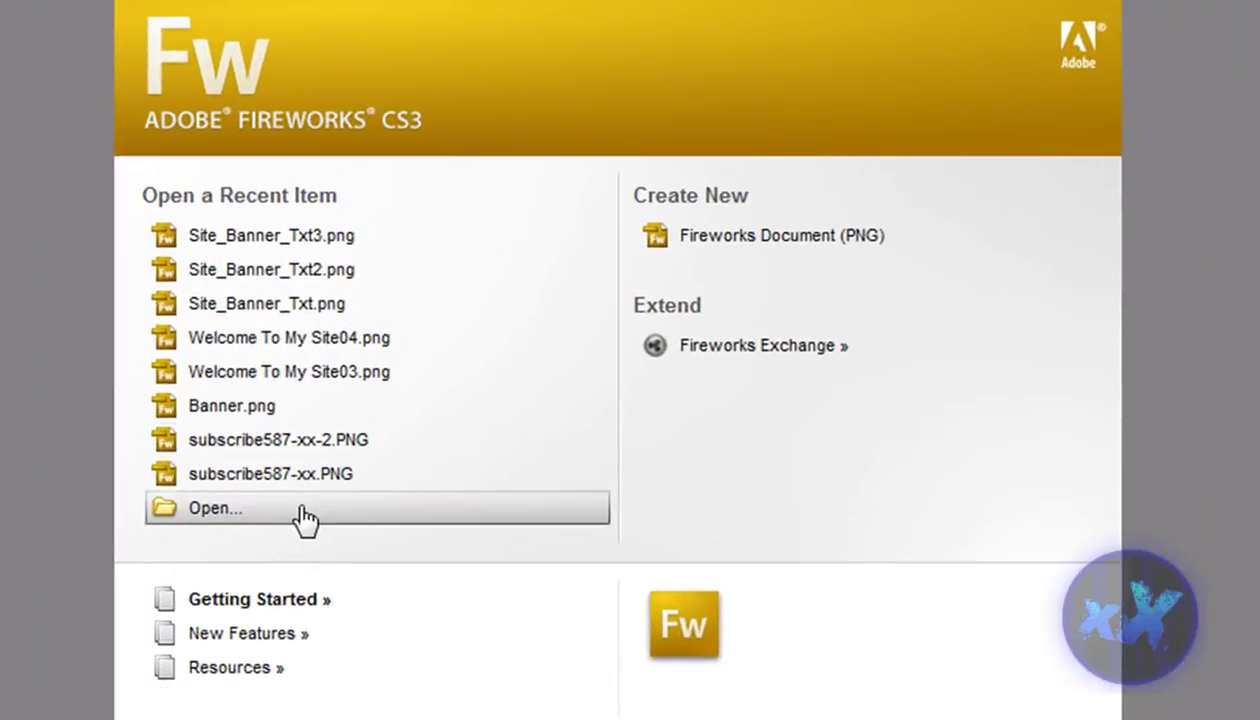
- Start a new Fireworks PNG document and accept the 468 × 60 px transparent canvas settings
click(771, 238)
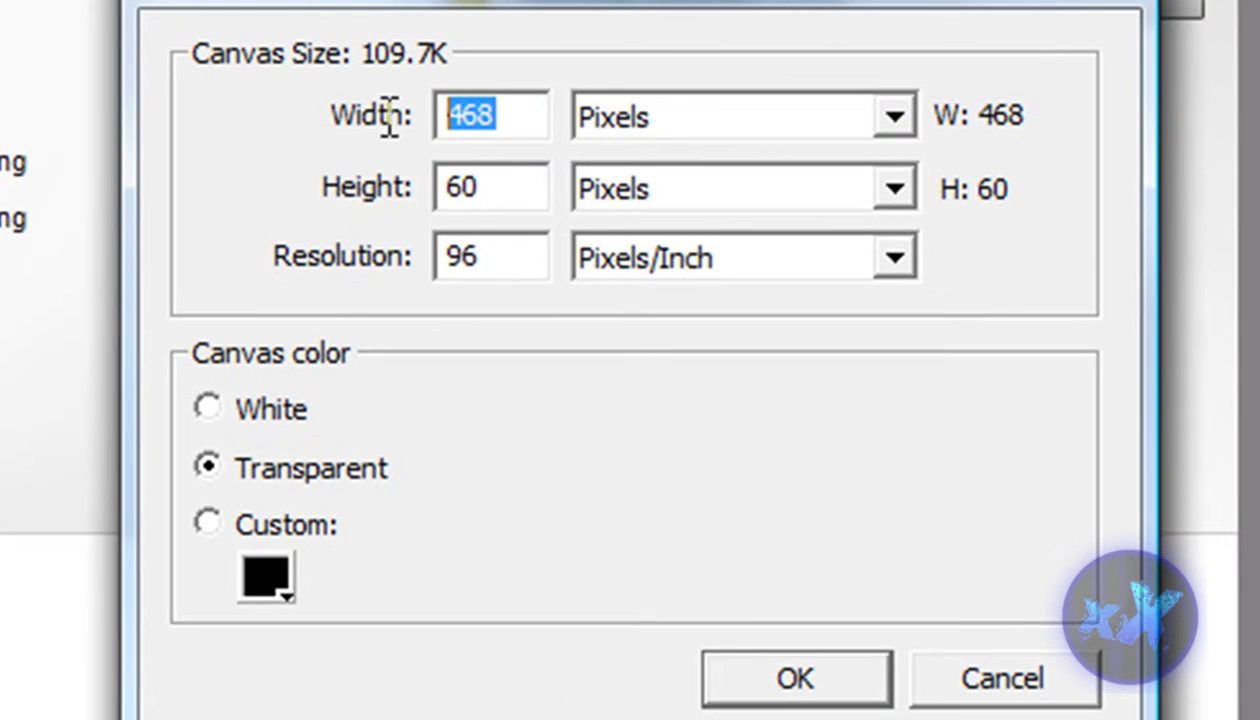
key(Tab)
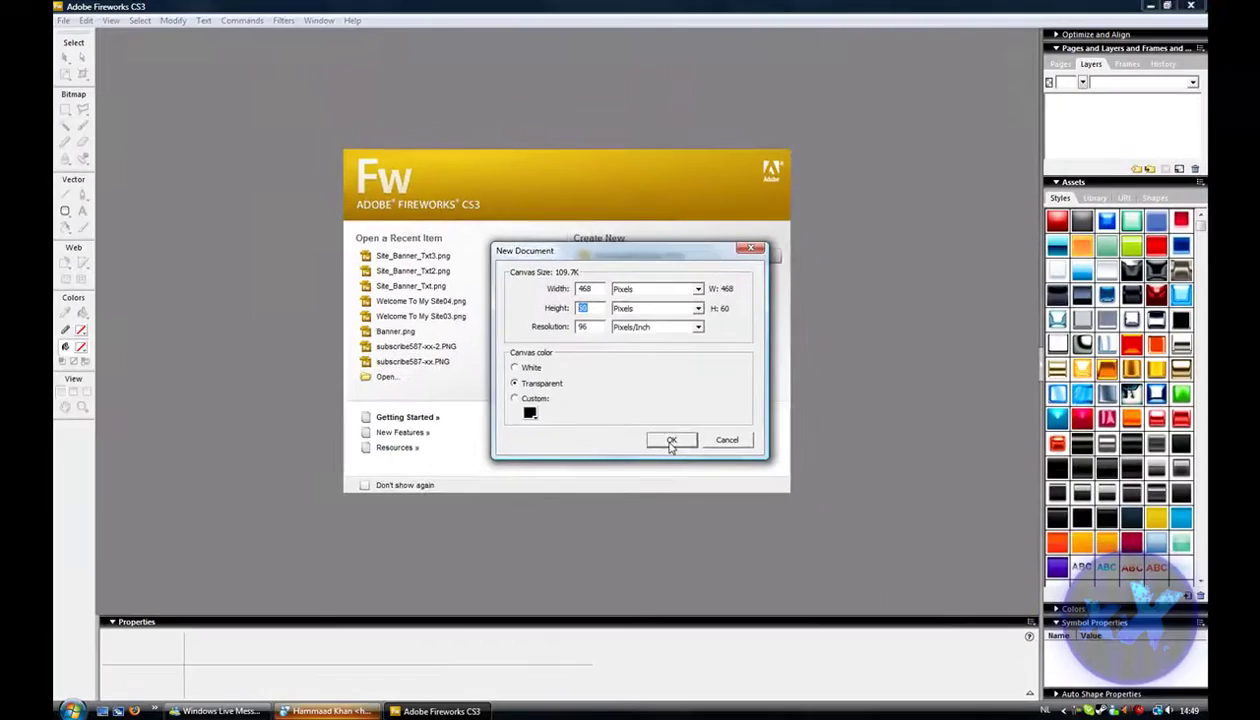
click(796, 678)
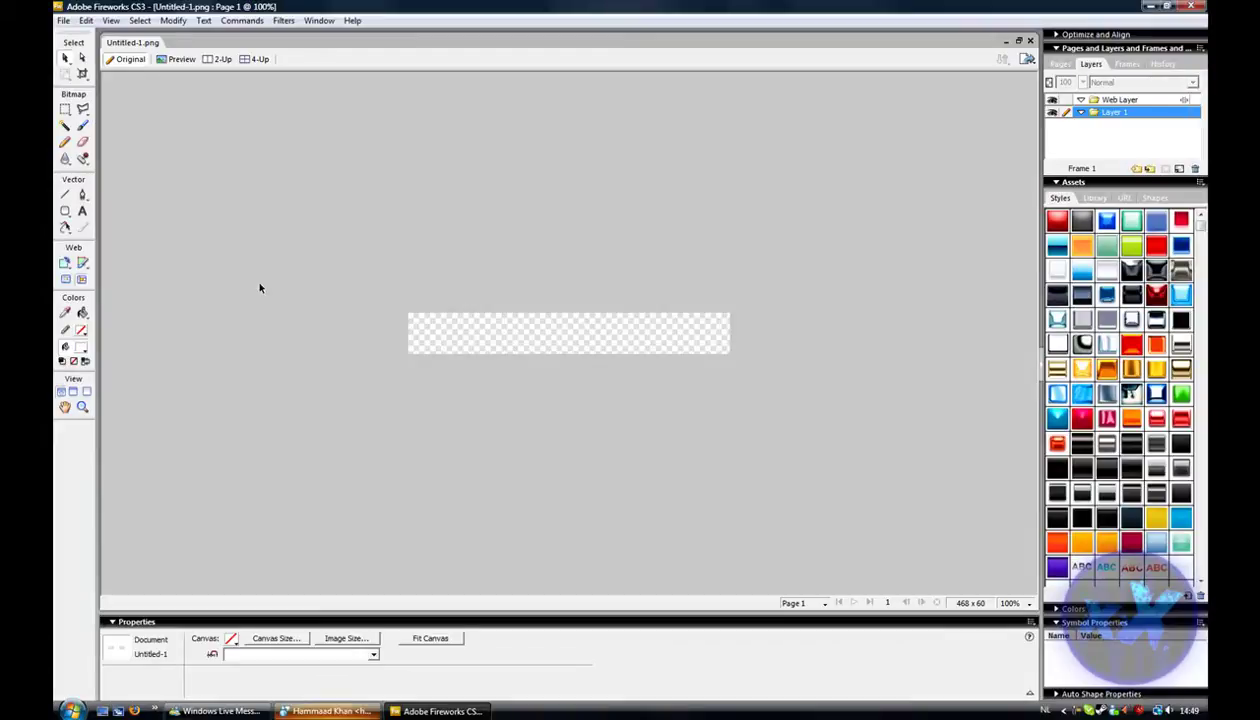
- Draw a rectangle on the canvas and set it to W 468, H 60 at X 0, Y 0
drag(66, 218, 130, 224)
drag(407, 313, 729, 355)
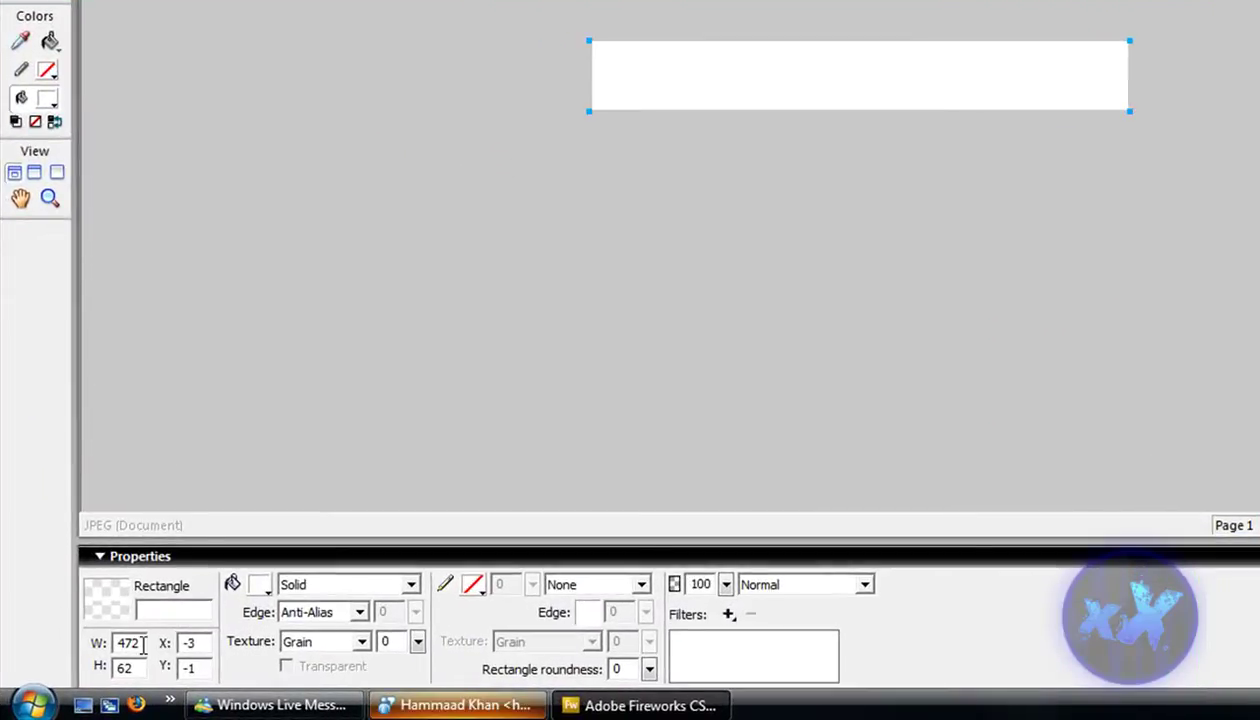
double_click(130, 643)
text(468)
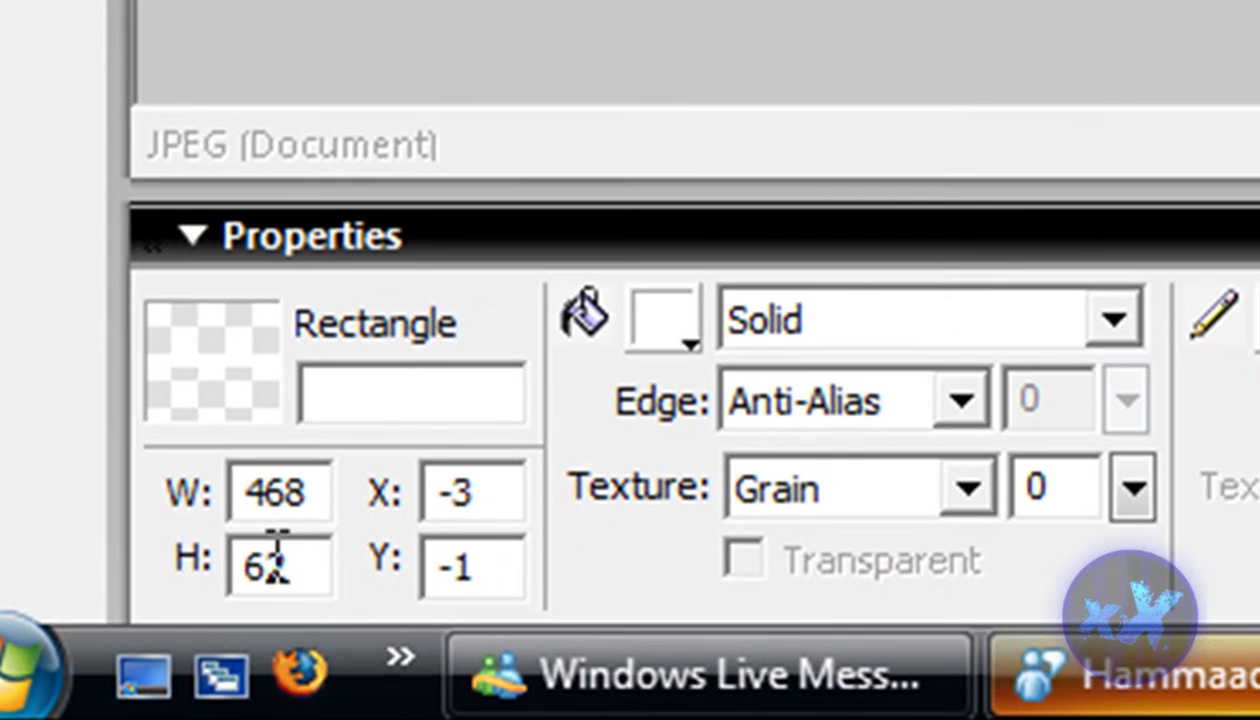
double_click(143, 675)
text(60)
drag(480, 490, 388, 492)
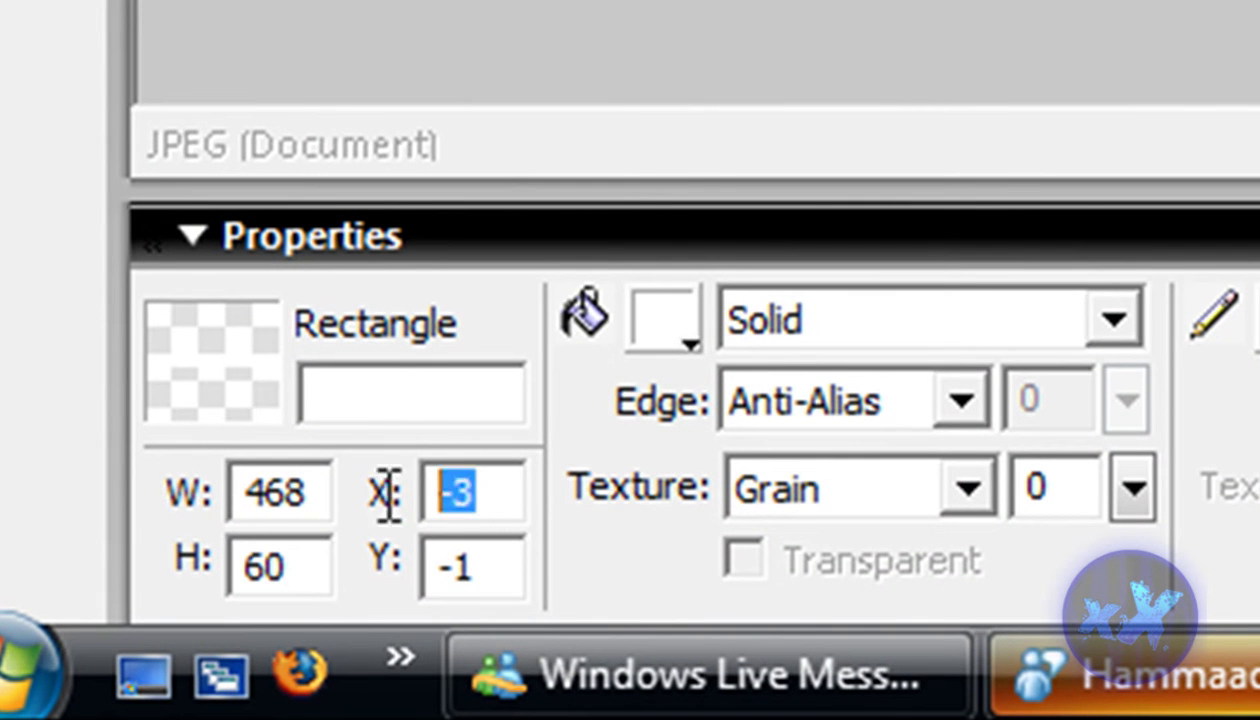
text(0)
double_click(478, 560)
text(0)
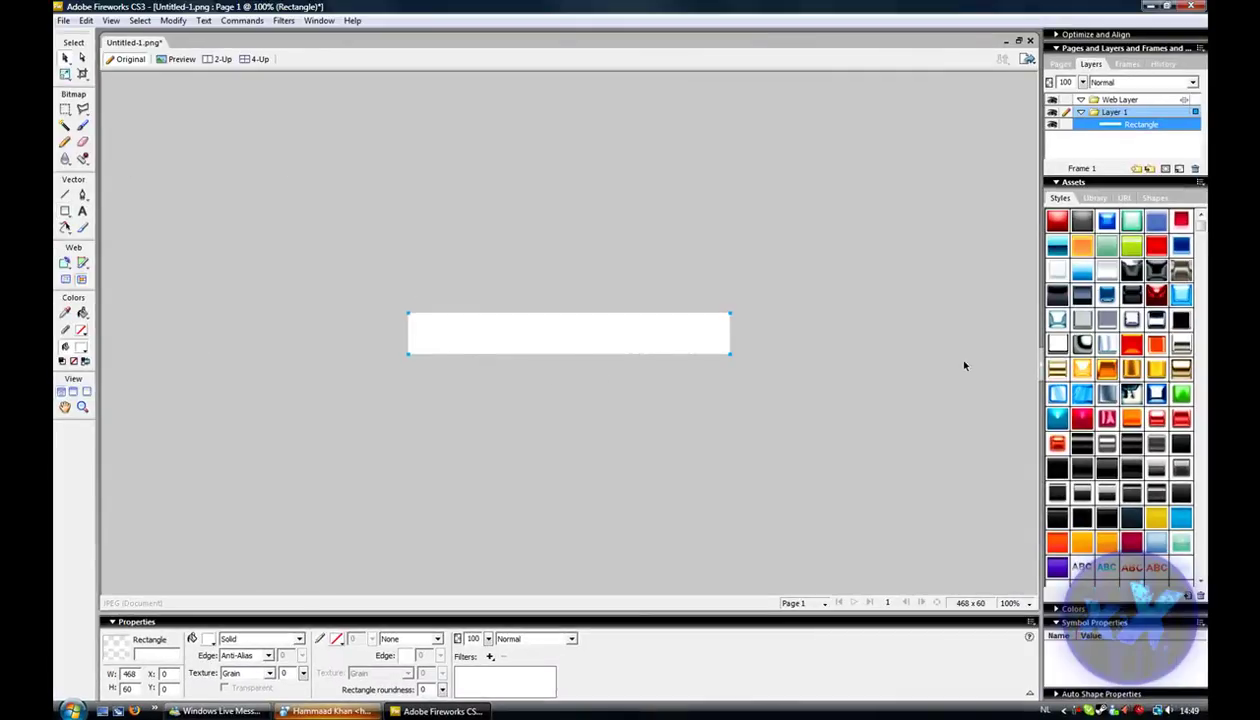
- Try a series of Styles swatches on the rectangle, settling on the flat black shadowed chrome style
click(1181, 221)
click(1156, 221)
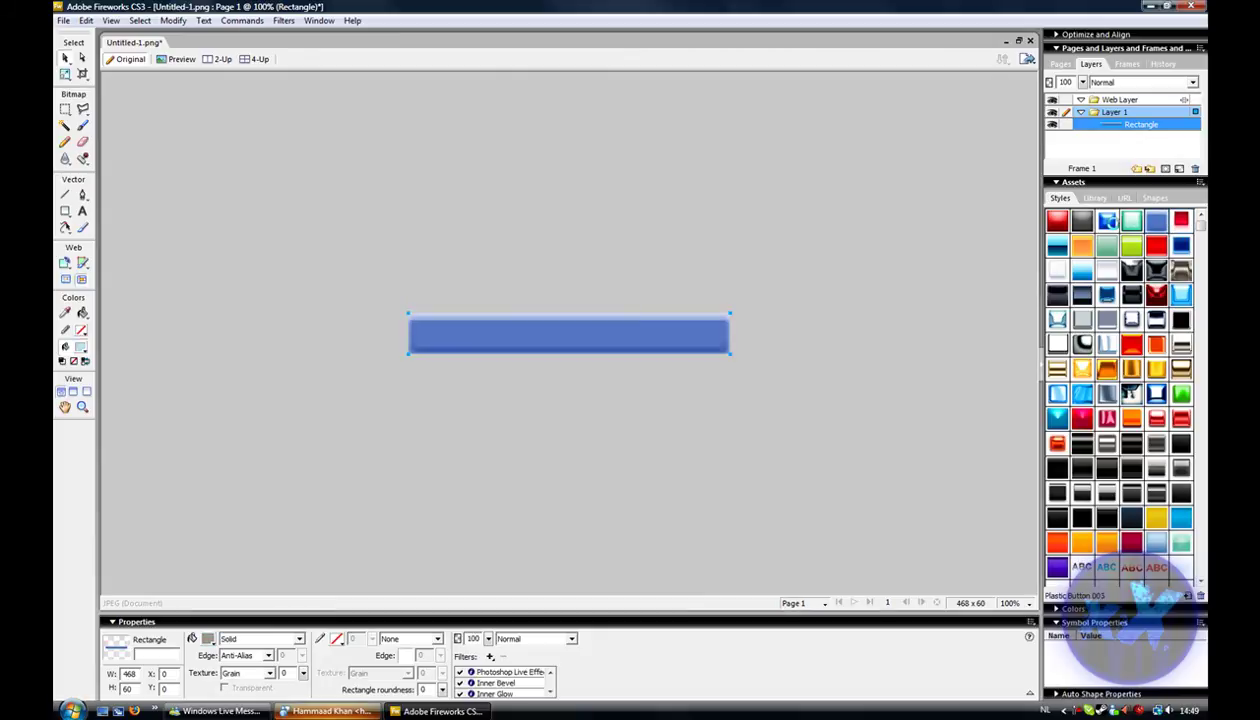
click(1107, 221)
click(1084, 224)
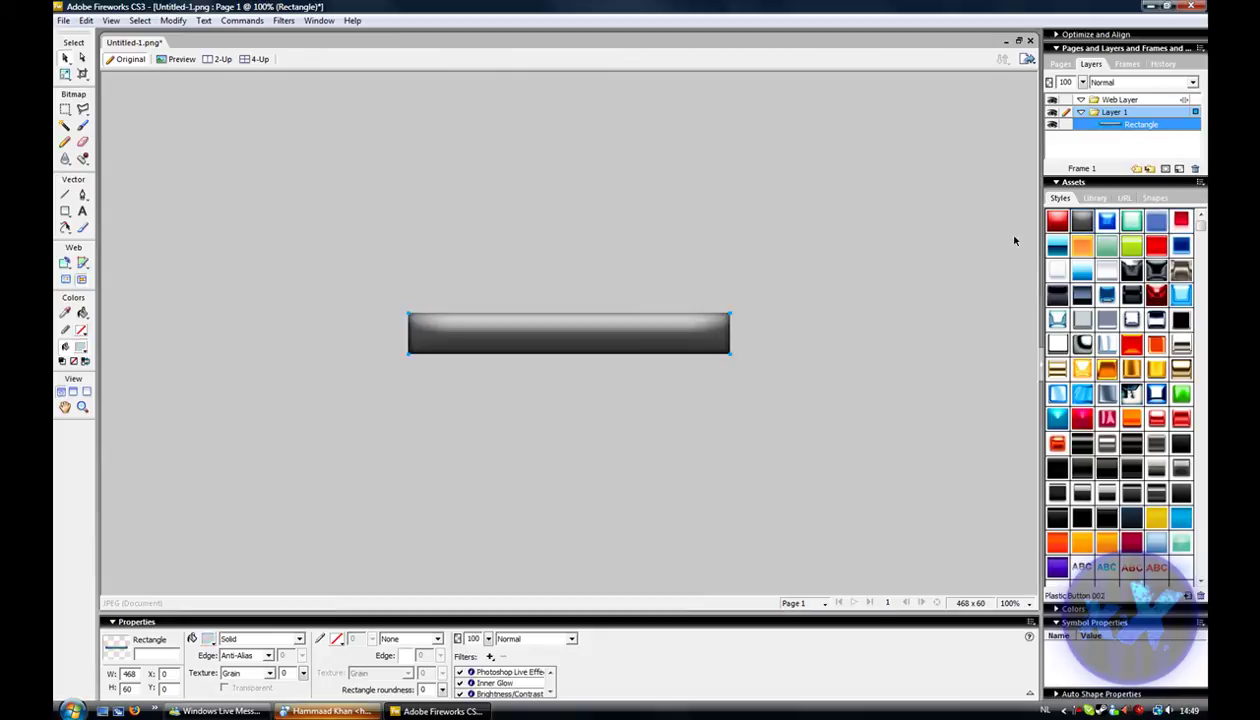
click(1088, 252)
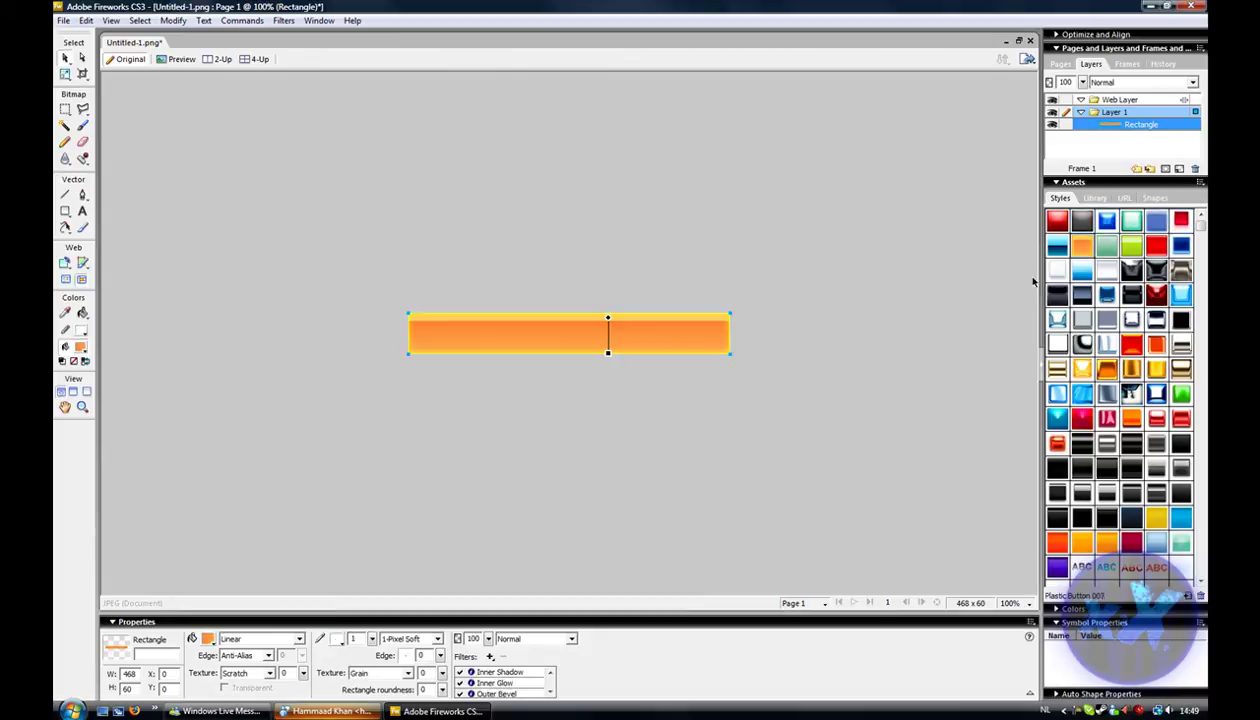
click(1130, 346)
click(1180, 224)
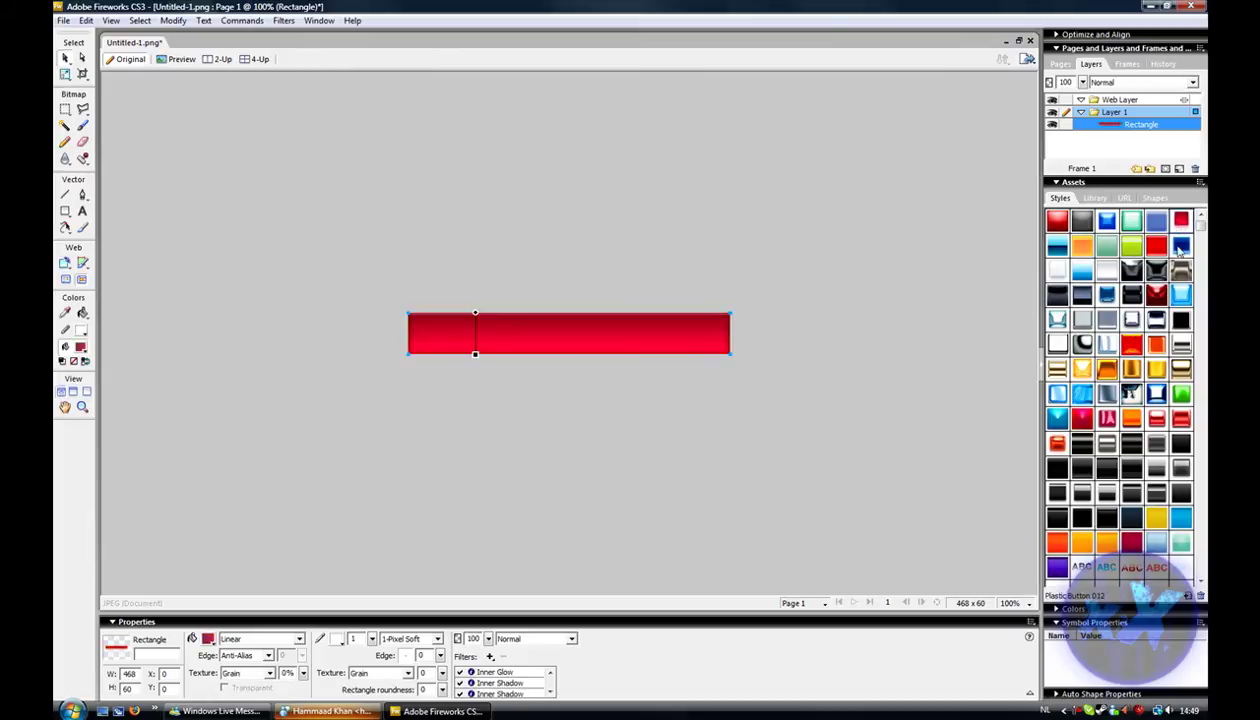
click(1180, 296)
click(1157, 293)
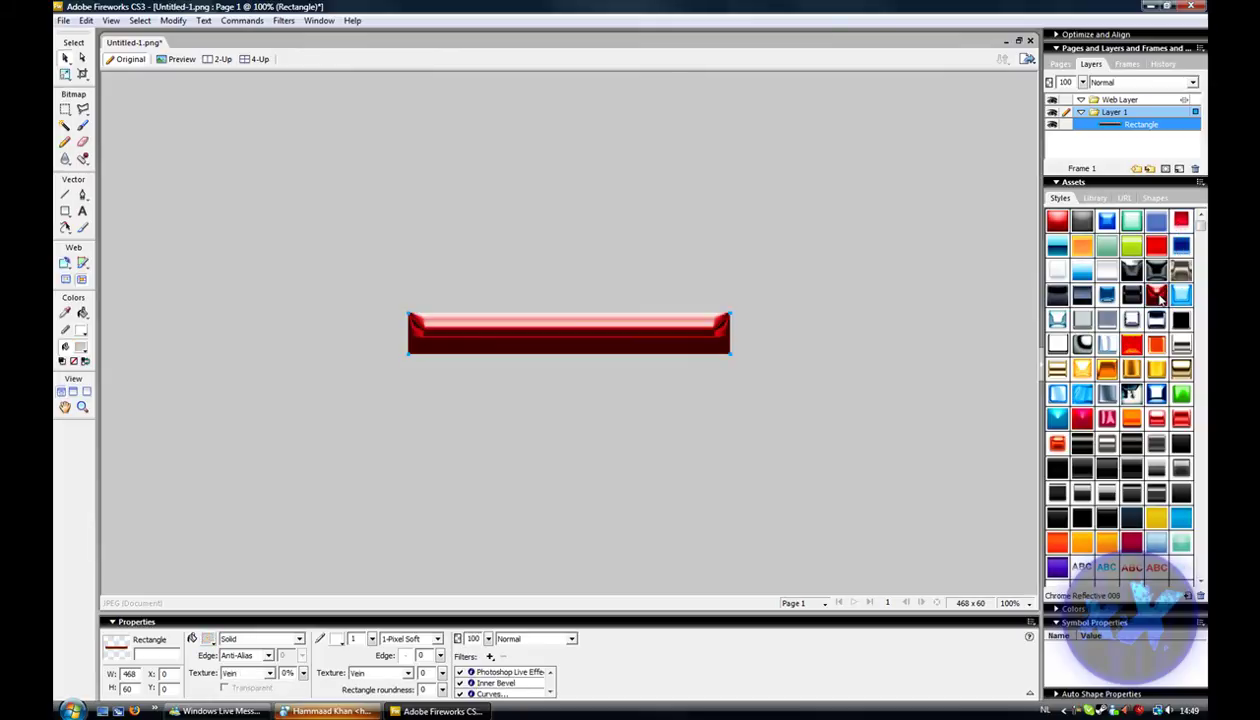
click(1158, 370)
click(1165, 492)
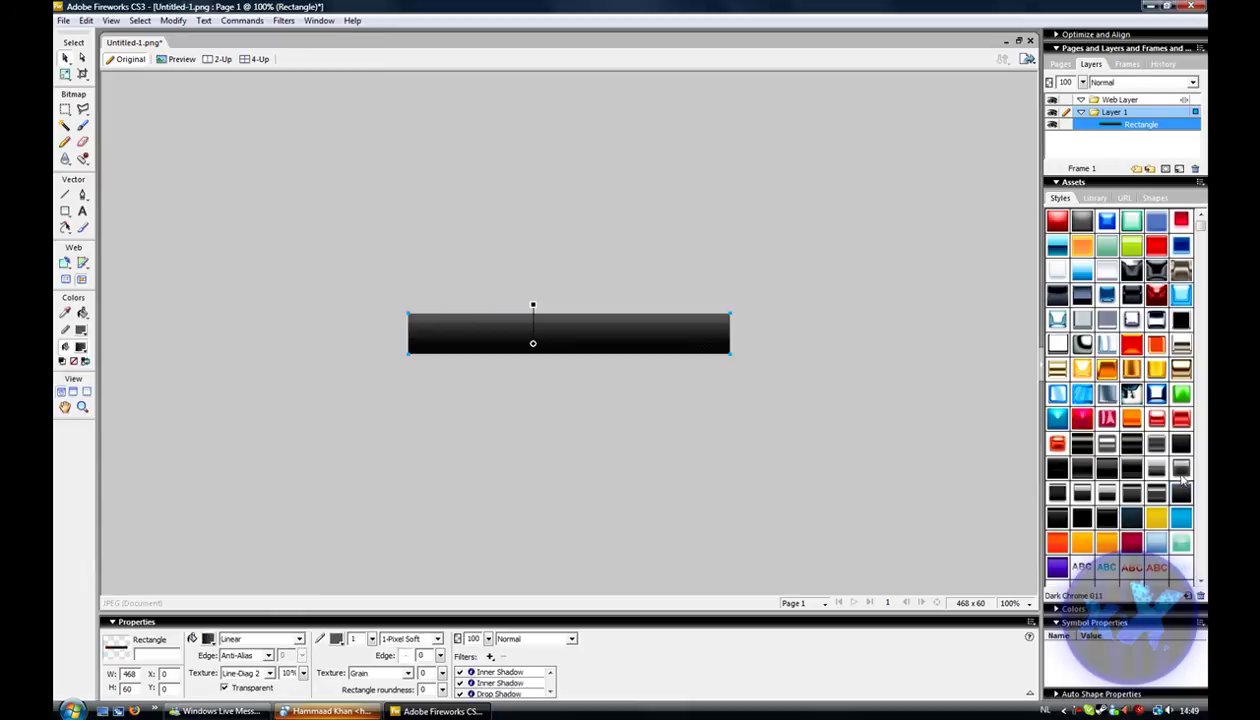
click(1165, 470)
click(1153, 472)
click(1155, 490)
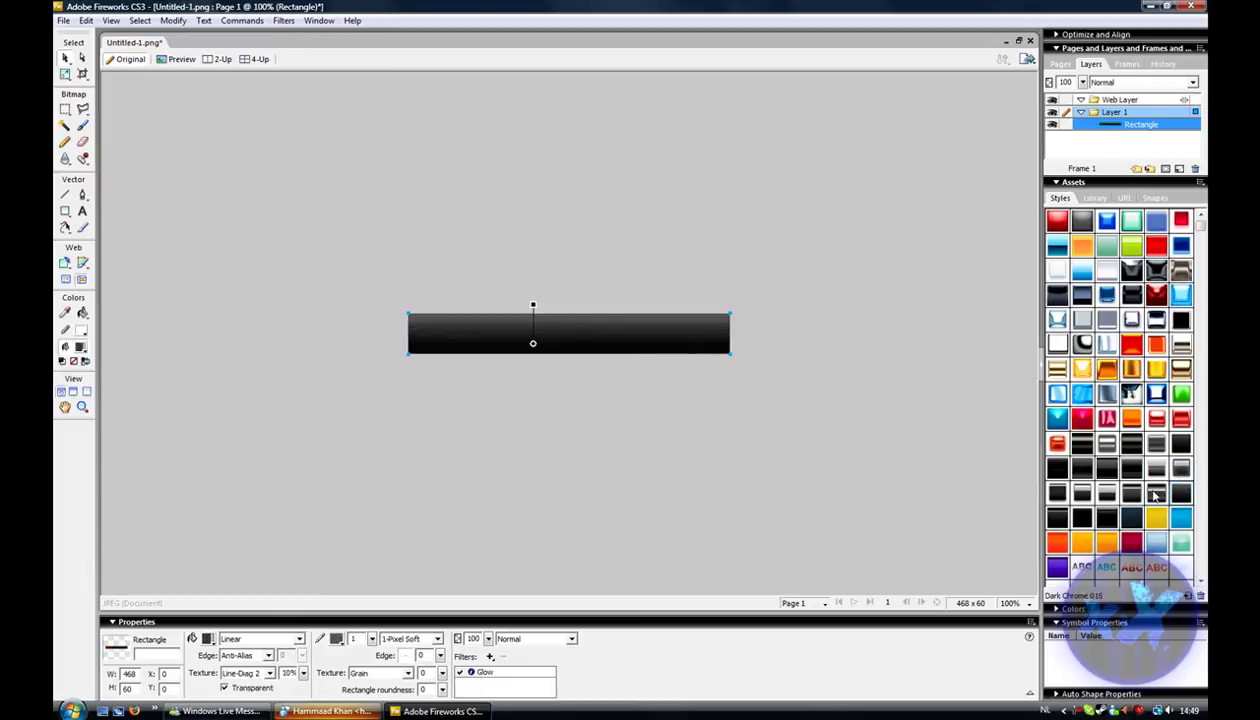
click(1155, 493)
click(1129, 494)
click(1107, 492)
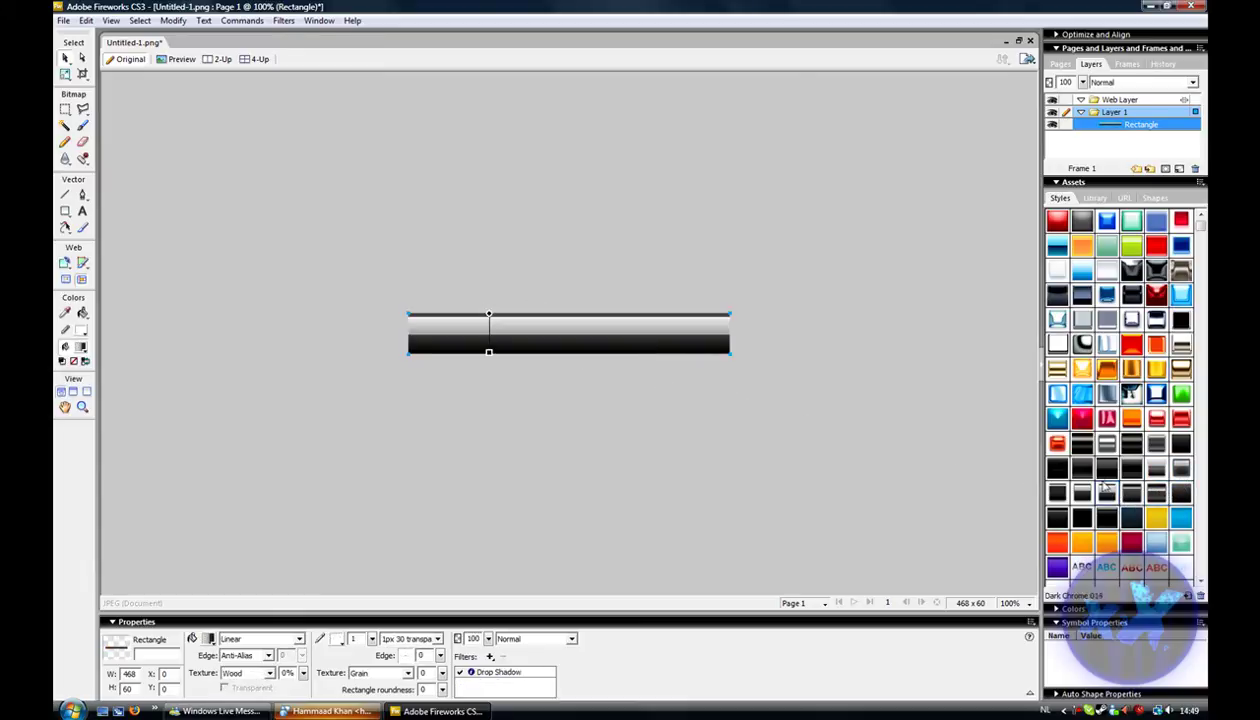
click(1103, 474)
click(1100, 496)
click(1088, 497)
click(1057, 493)
click(1082, 517)
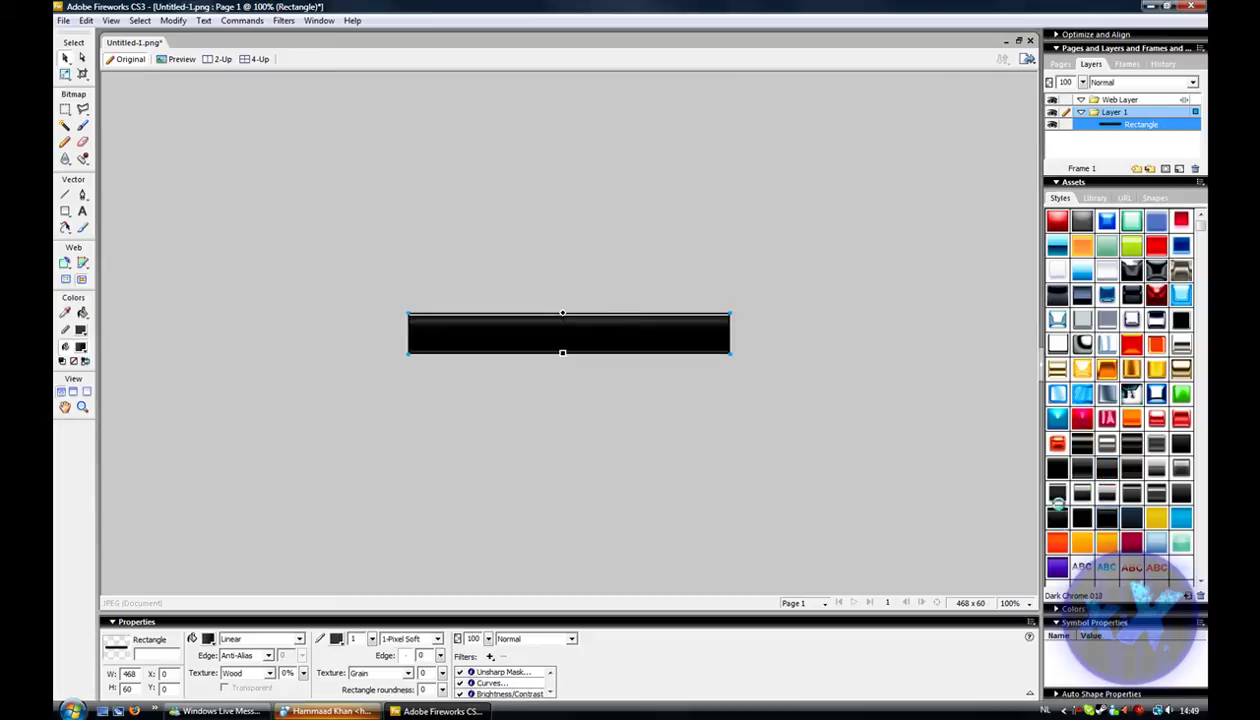
click(1058, 474)
click(1058, 474)
click(1133, 470)
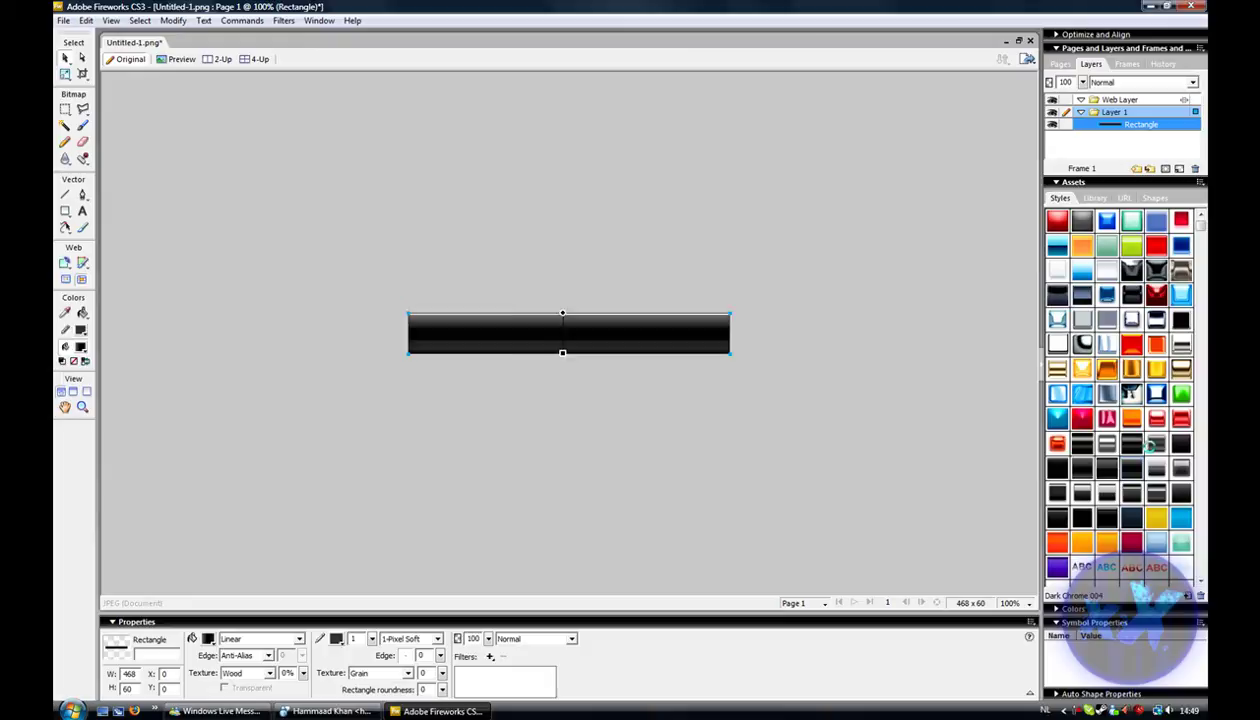
click(1132, 445)
click(1156, 472)
click(1182, 495)
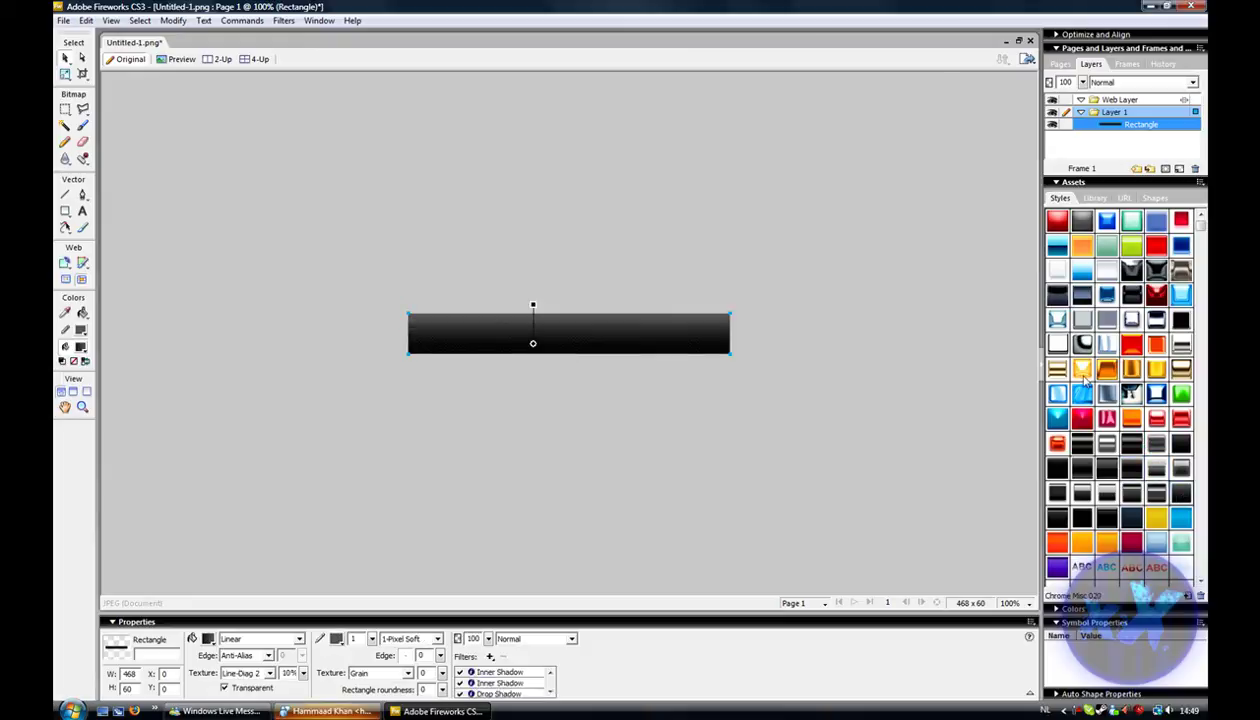
- Deselect the rectangle and use Save As to save the file as Video_Banner_background
click(755, 399)
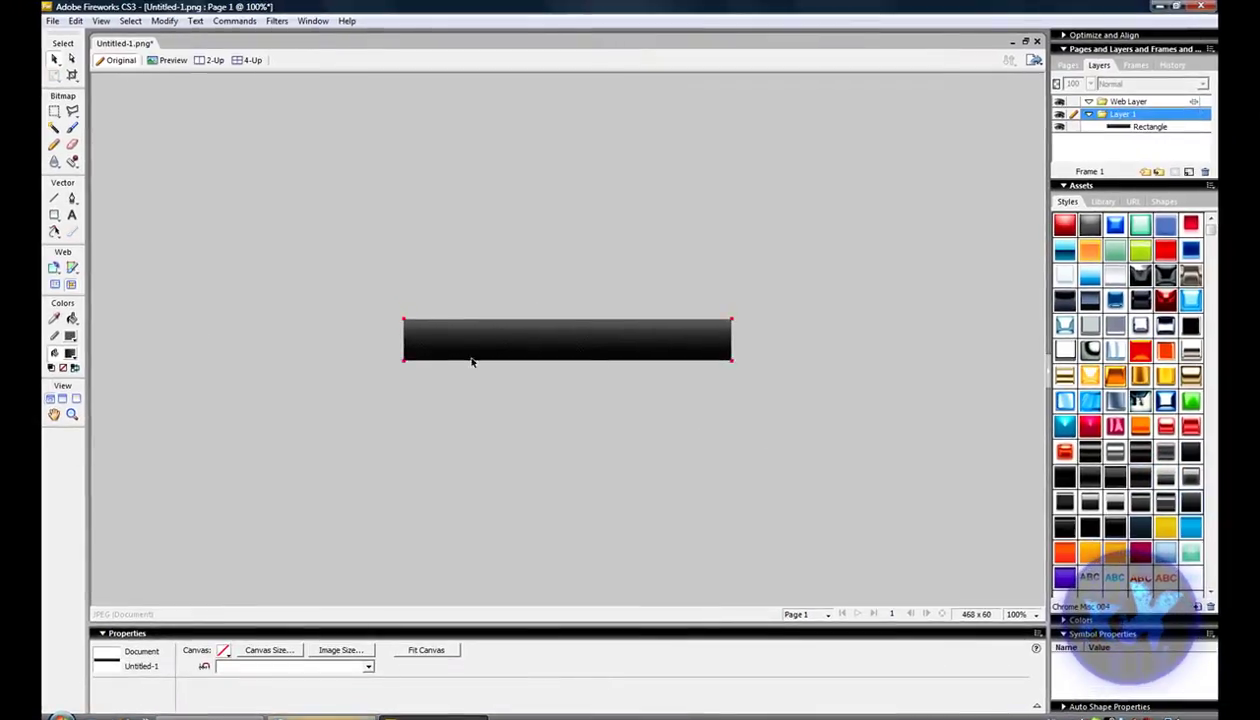
click(51, 20)
click(121, 183)
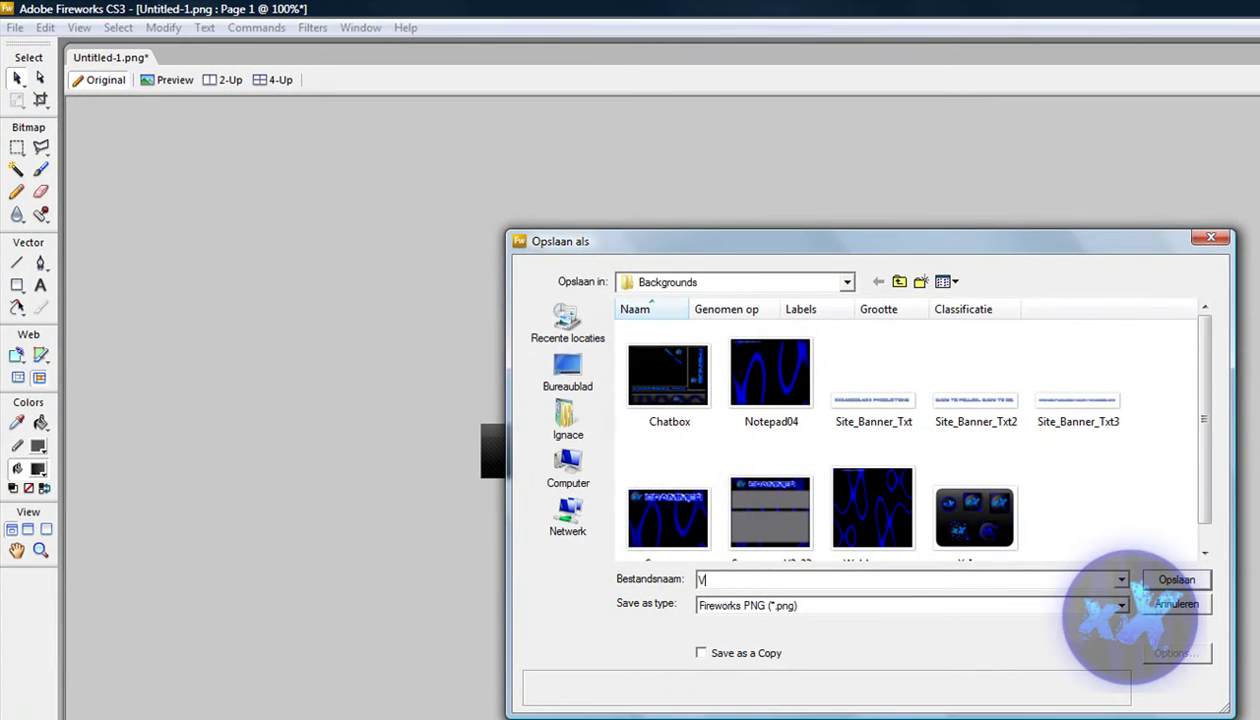
text(Video_)
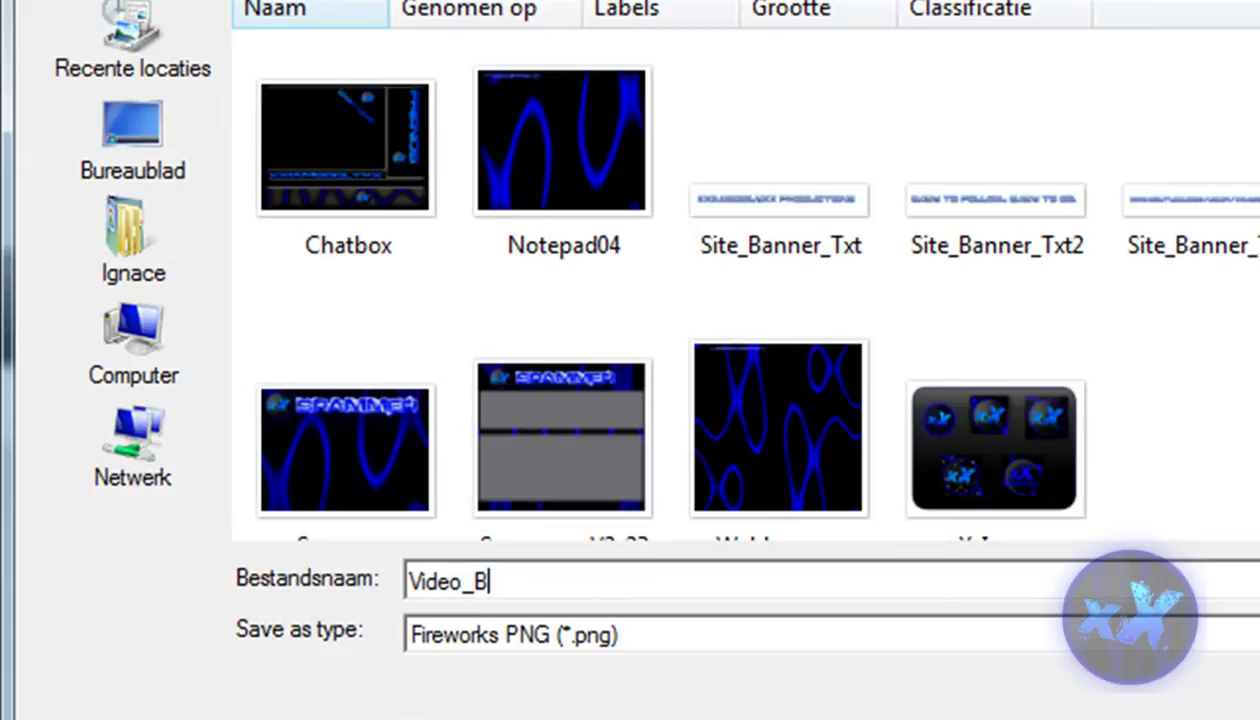
text(Banner_background)
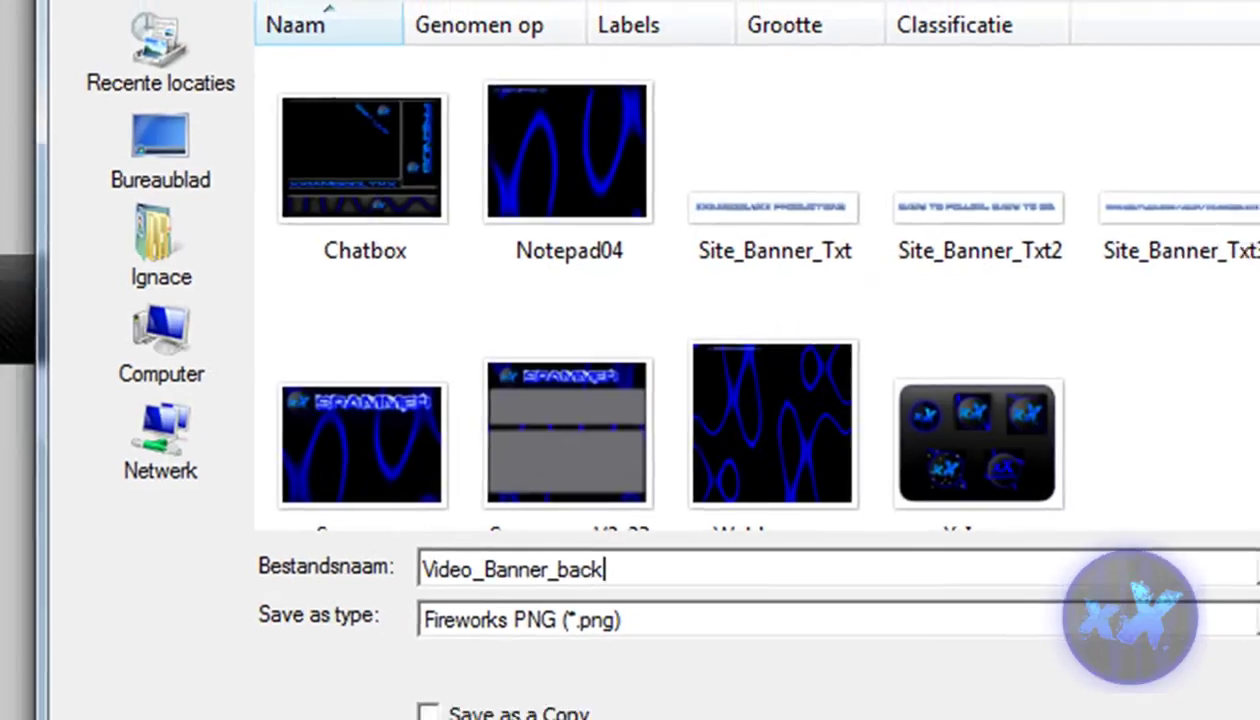
key(Return)
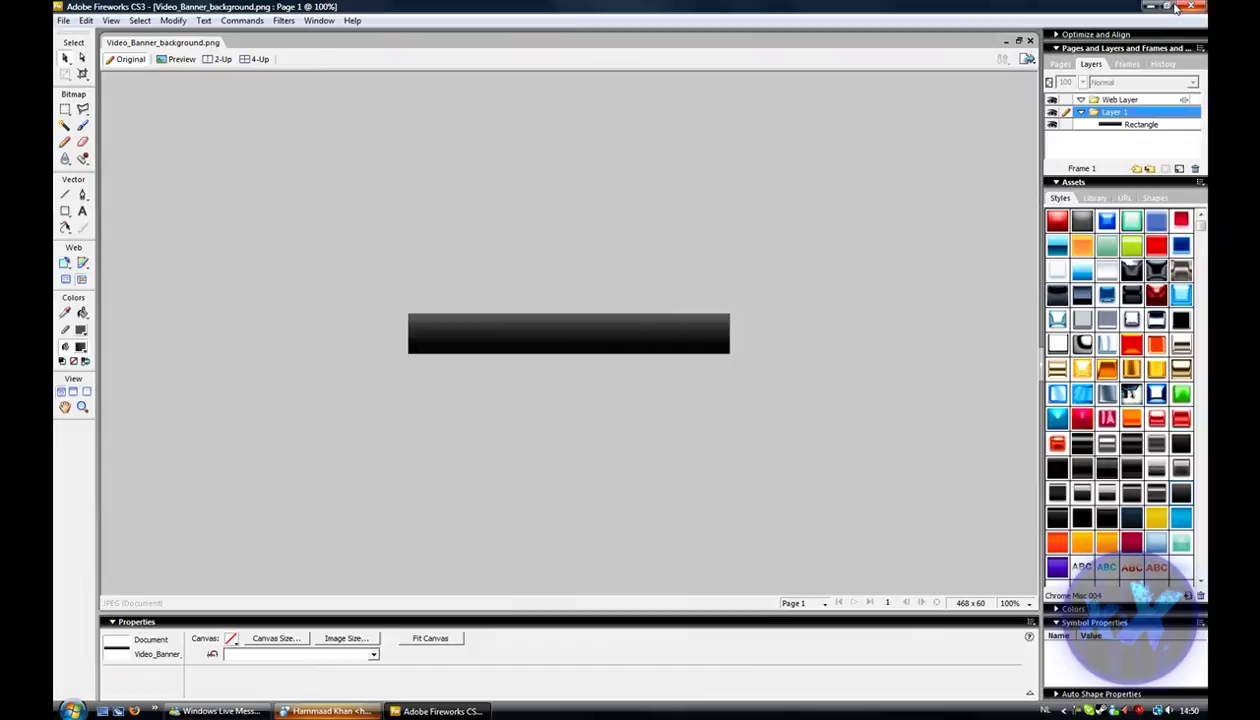
- Minimize Fireworks and launch Flash CS3 from the top dock
click(1151, 7)
mouse_move(688, 7)
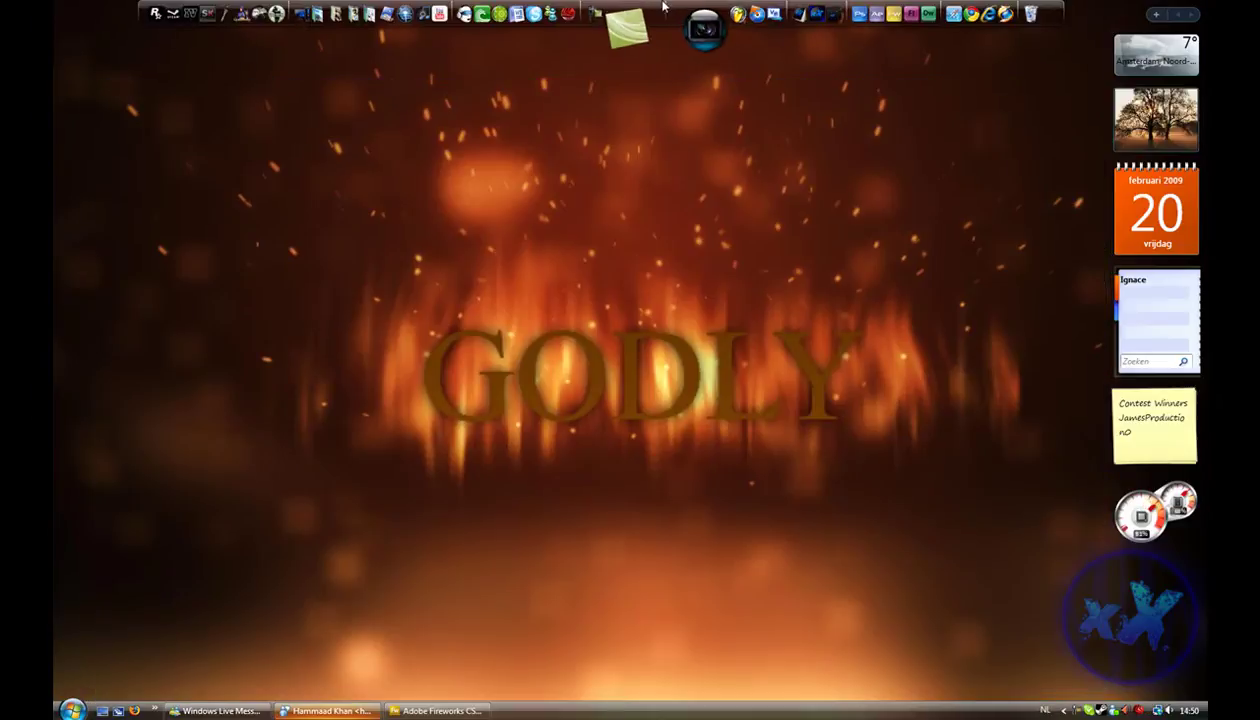
click(866, 28)
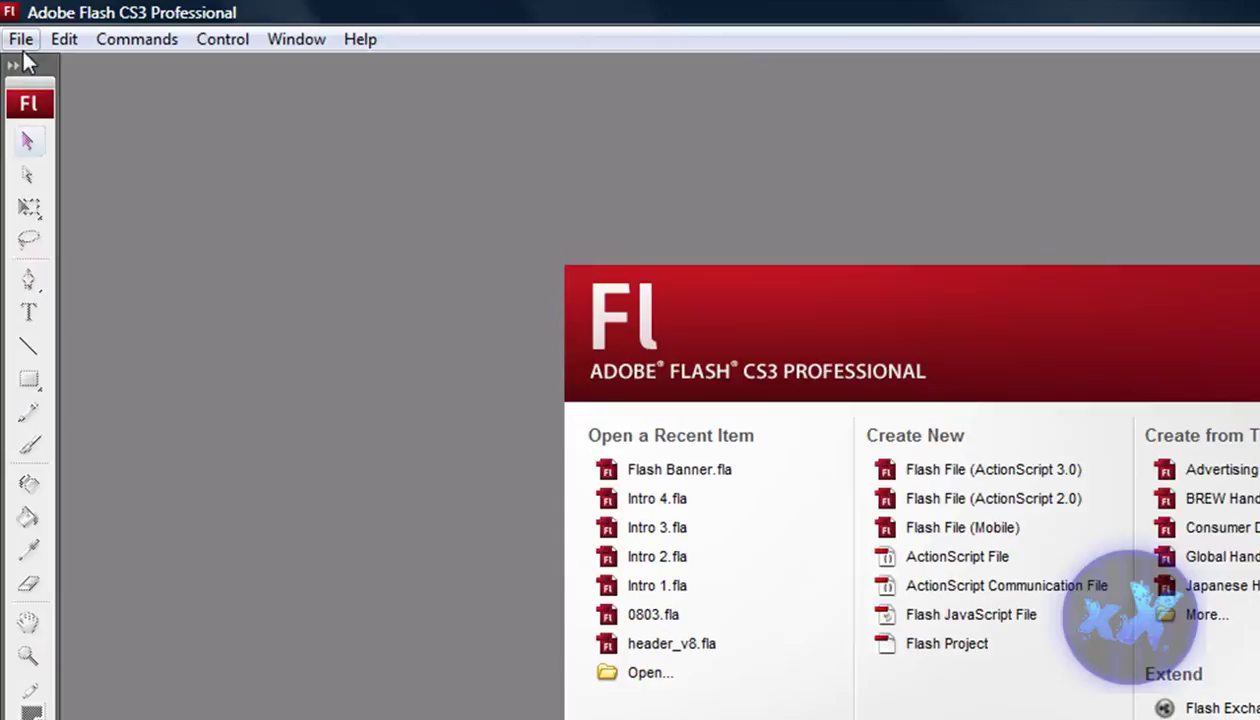
- Use File > New to create a document from the Advertising 468x60 (Banner) template
click(21, 39)
click(30, 67)
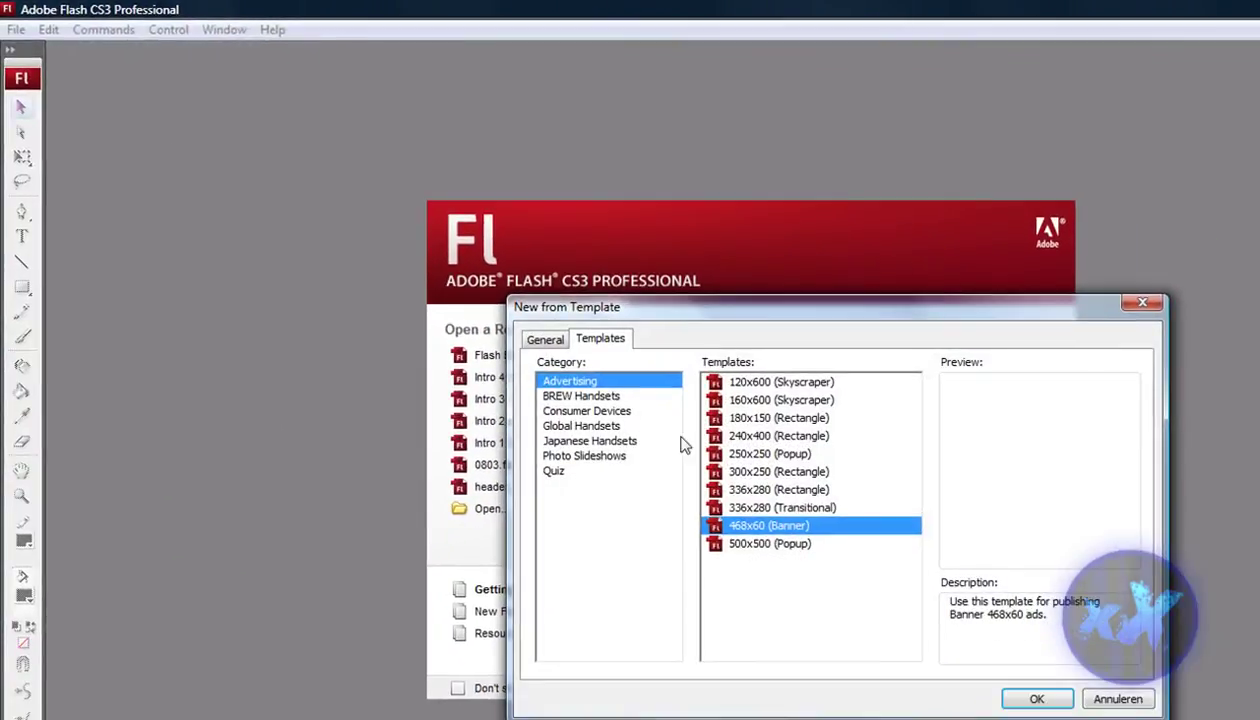
click(545, 340)
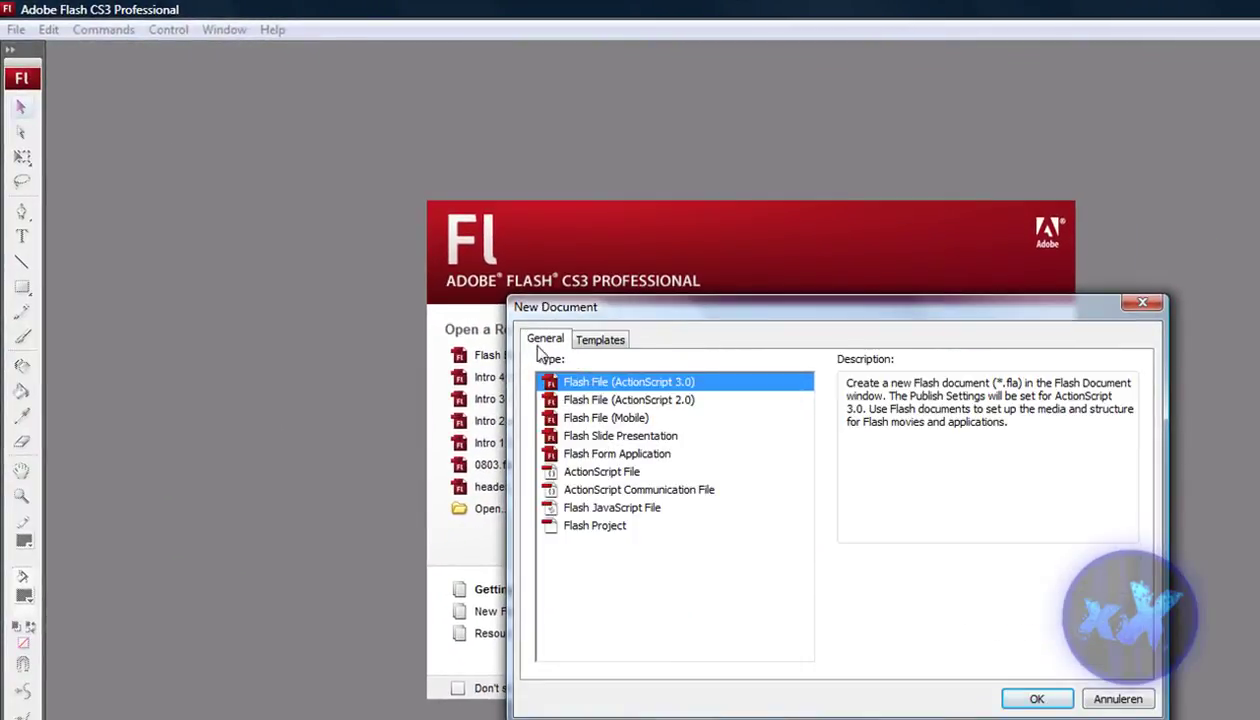
click(598, 343)
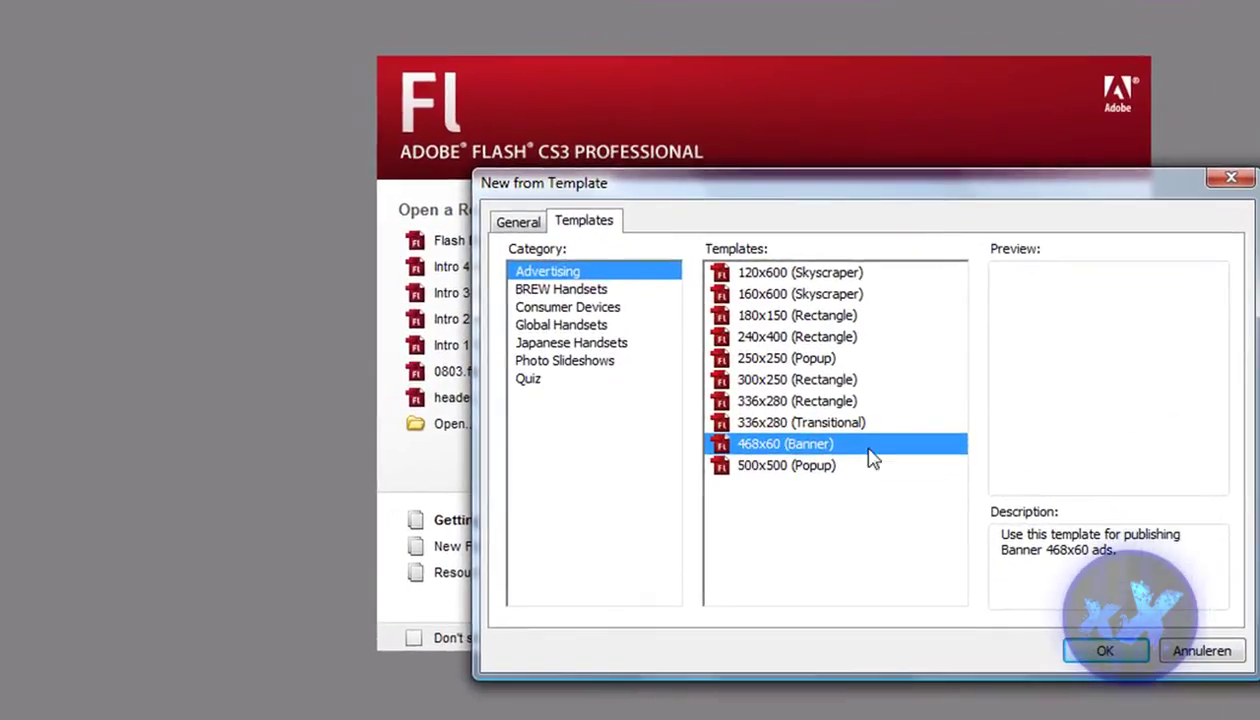
click(1107, 651)
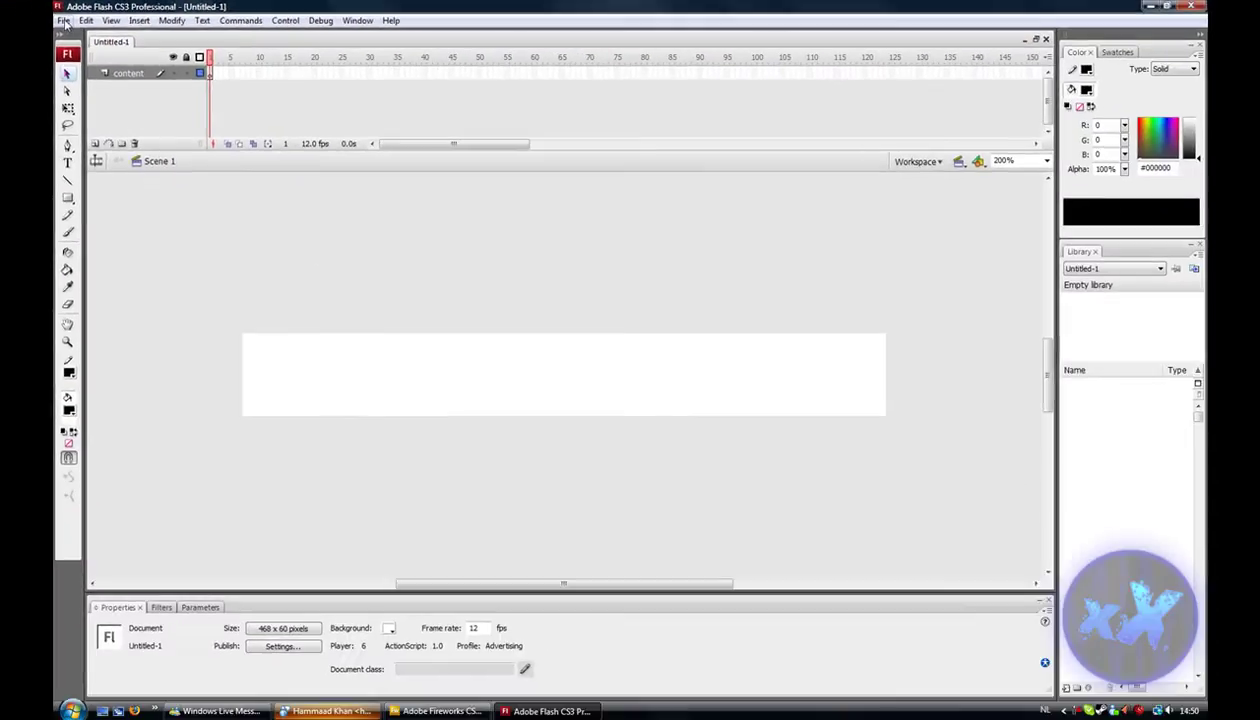
- Import Video_Banner_background to the stage, accepting the Fireworks import settings
click(63, 21)
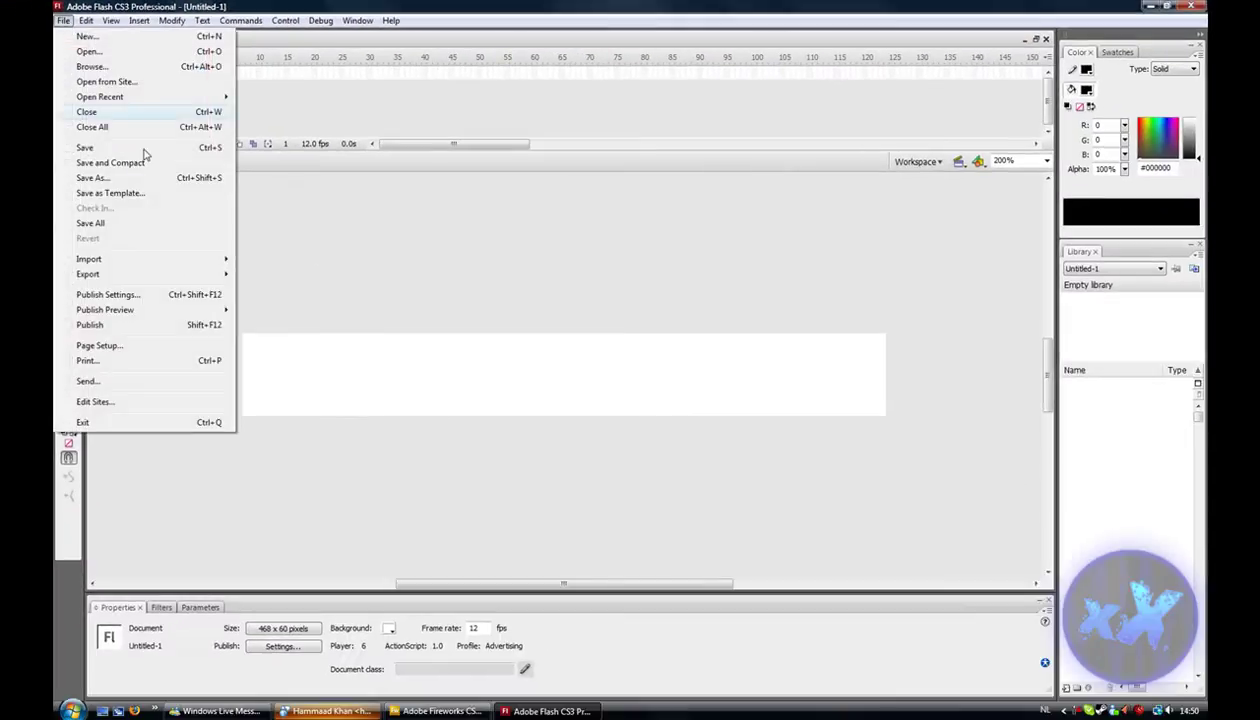
mouse_move(115, 262)
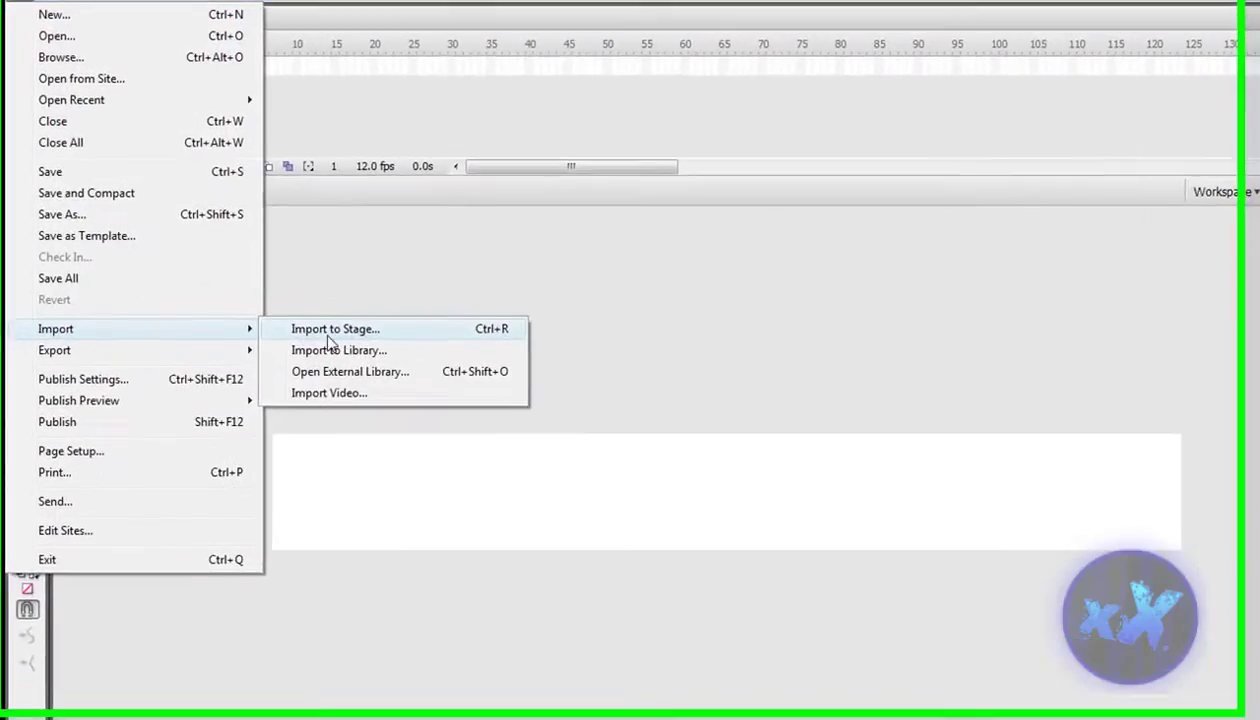
click(302, 261)
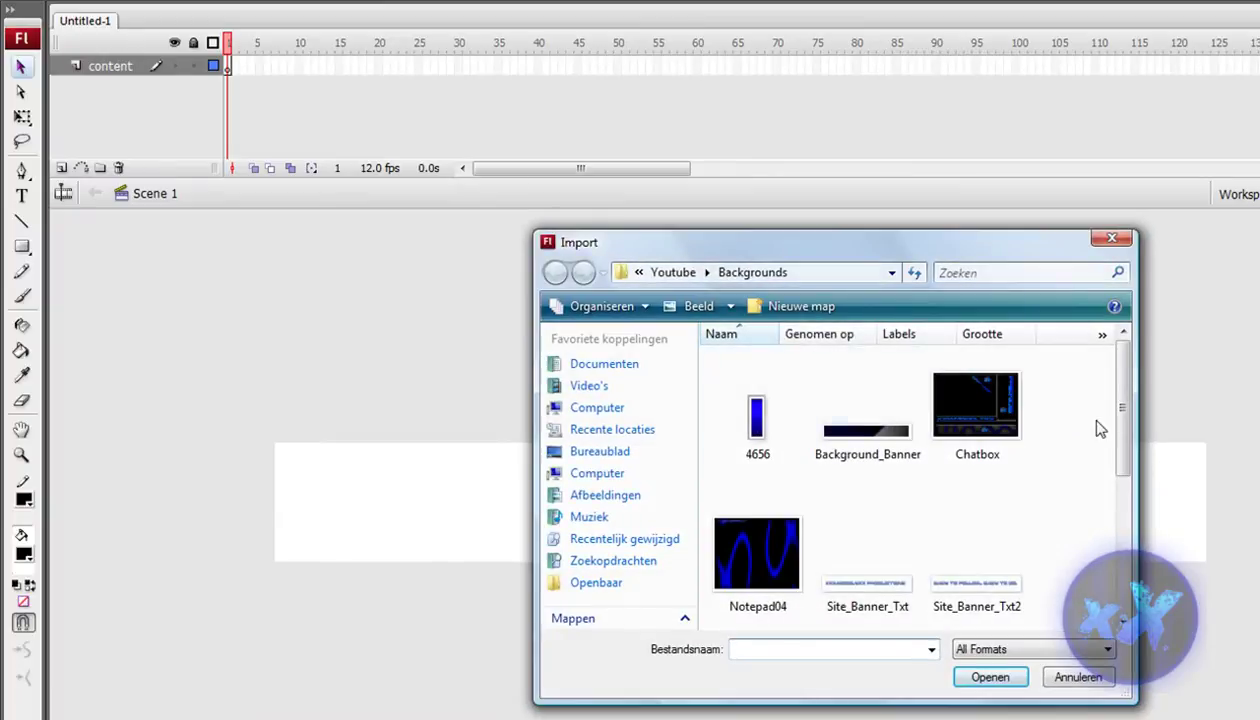
scroll(1110, 430, down, 3)
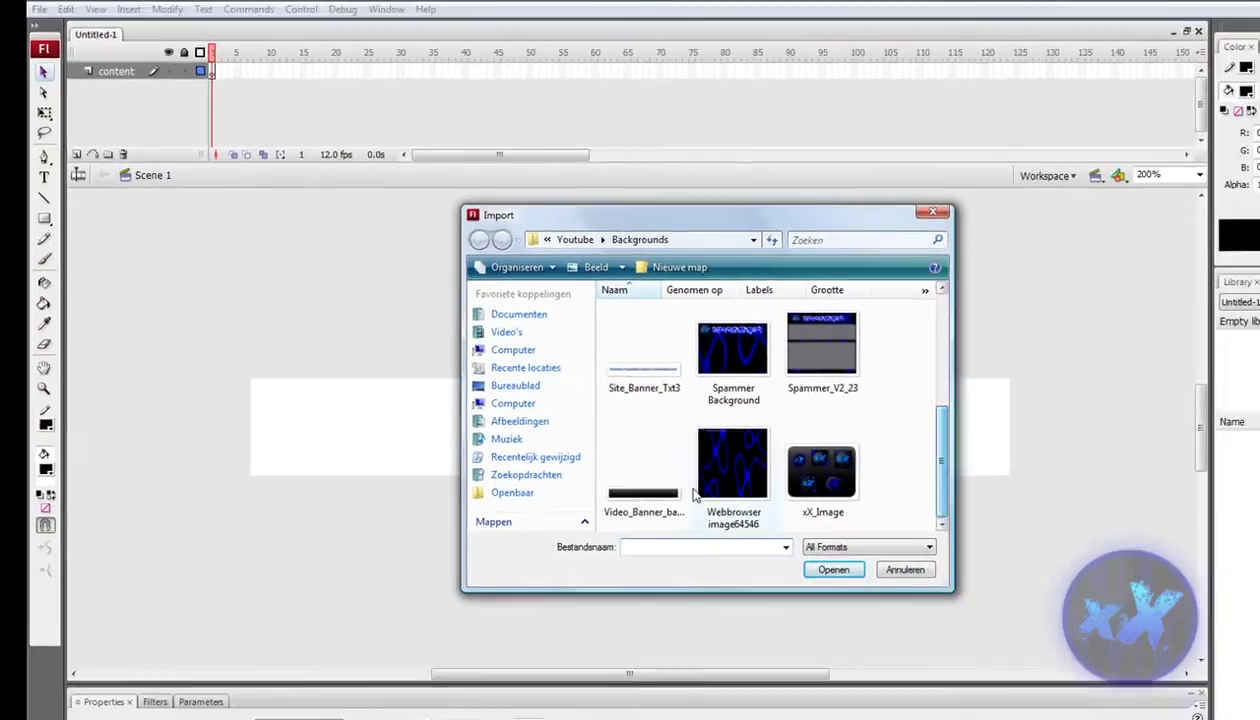
click(685, 490)
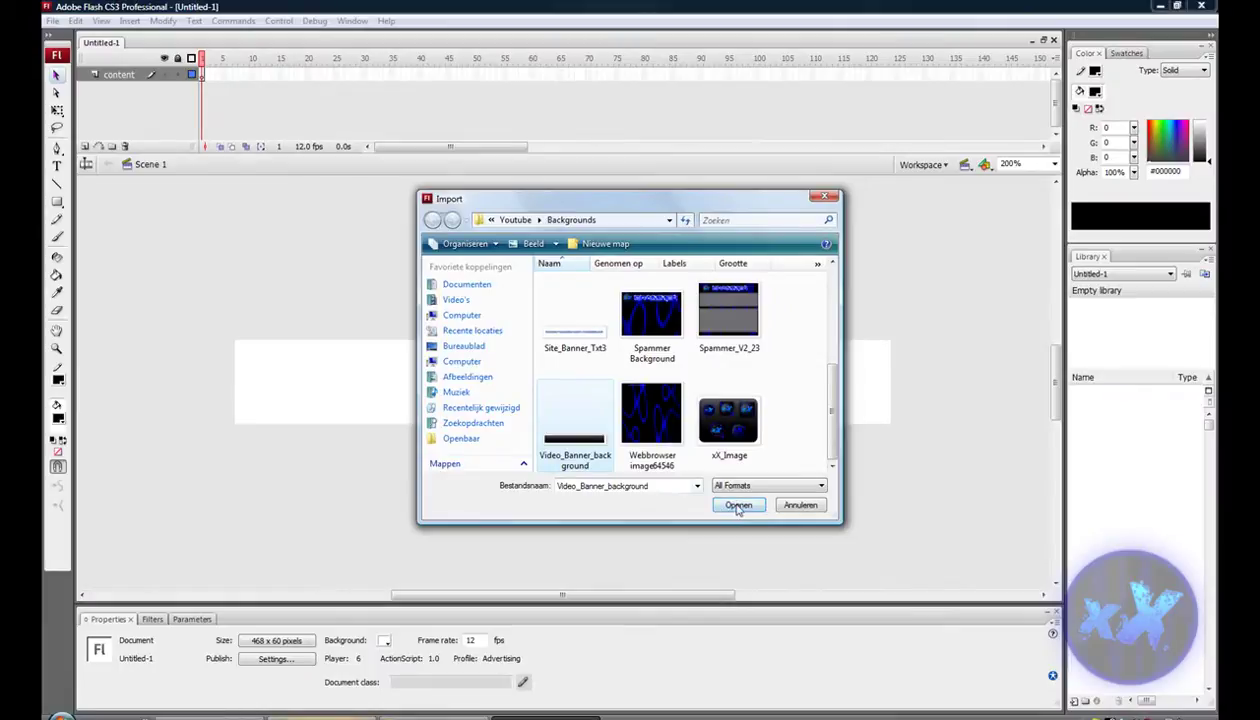
click(737, 505)
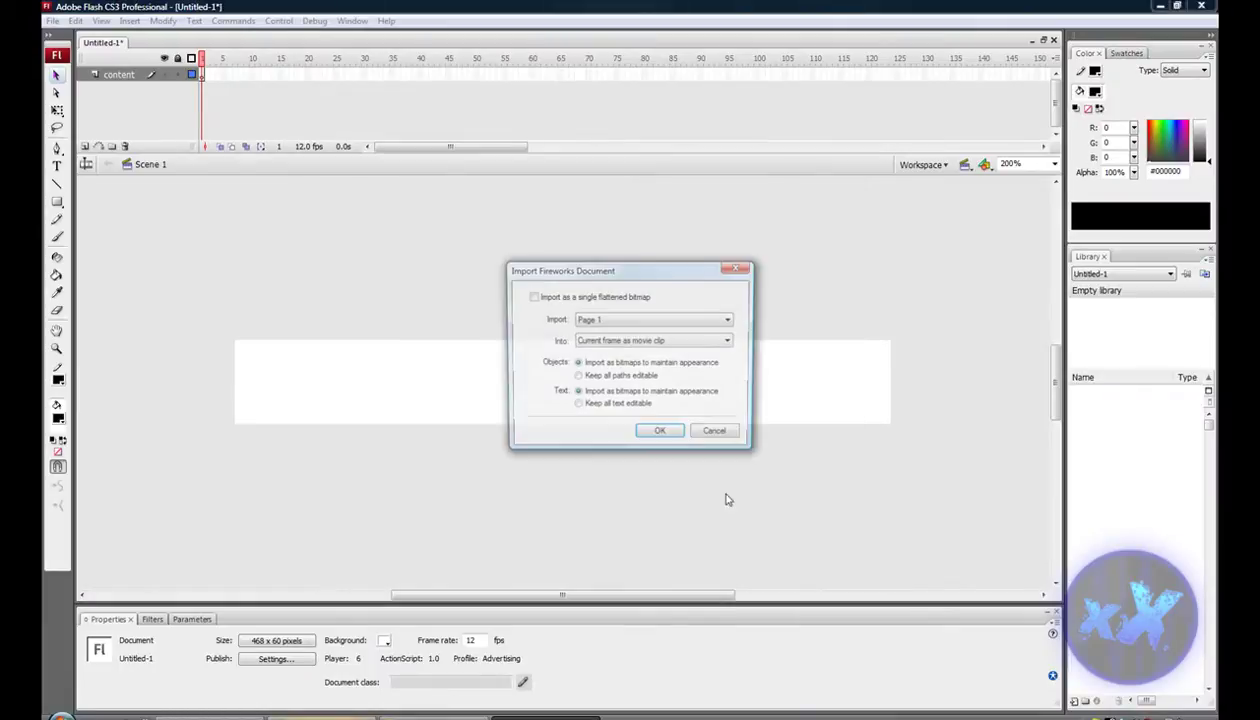
click(662, 436)
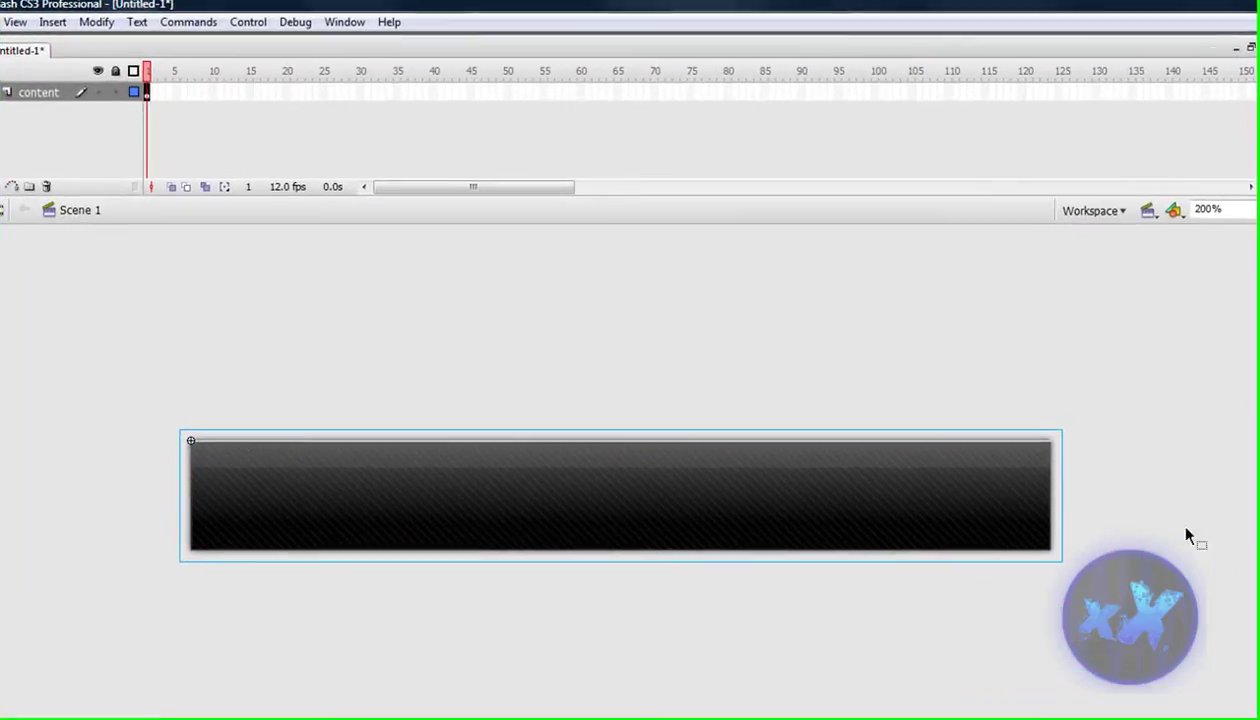
- Add a new layer and type 'XXIAMGODLYXX PRODUCTIONS' on the banner
click(660, 302)
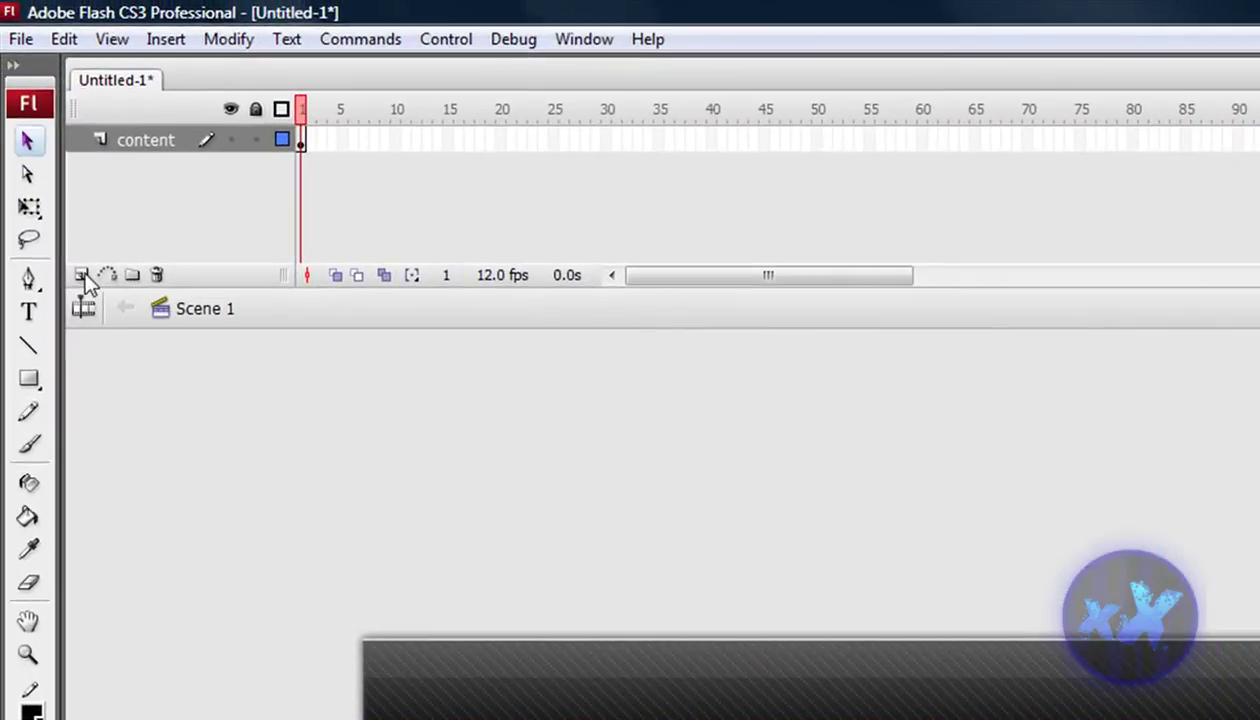
click(82, 278)
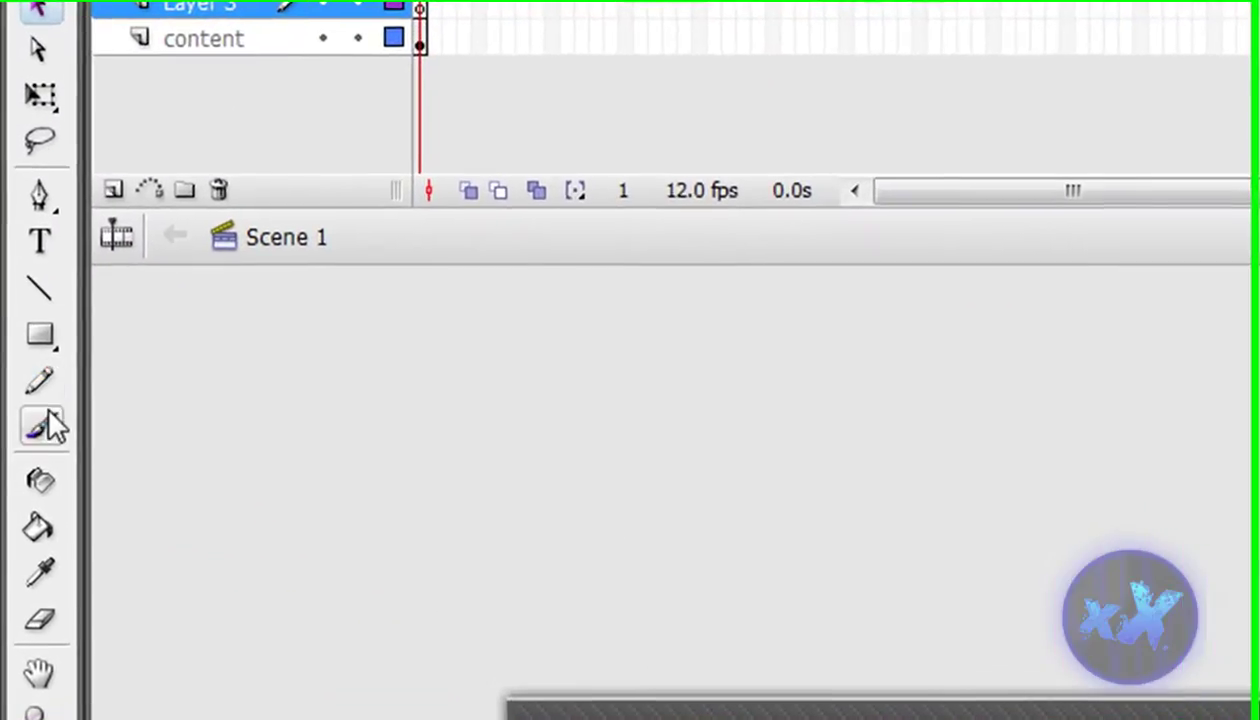
click(28, 311)
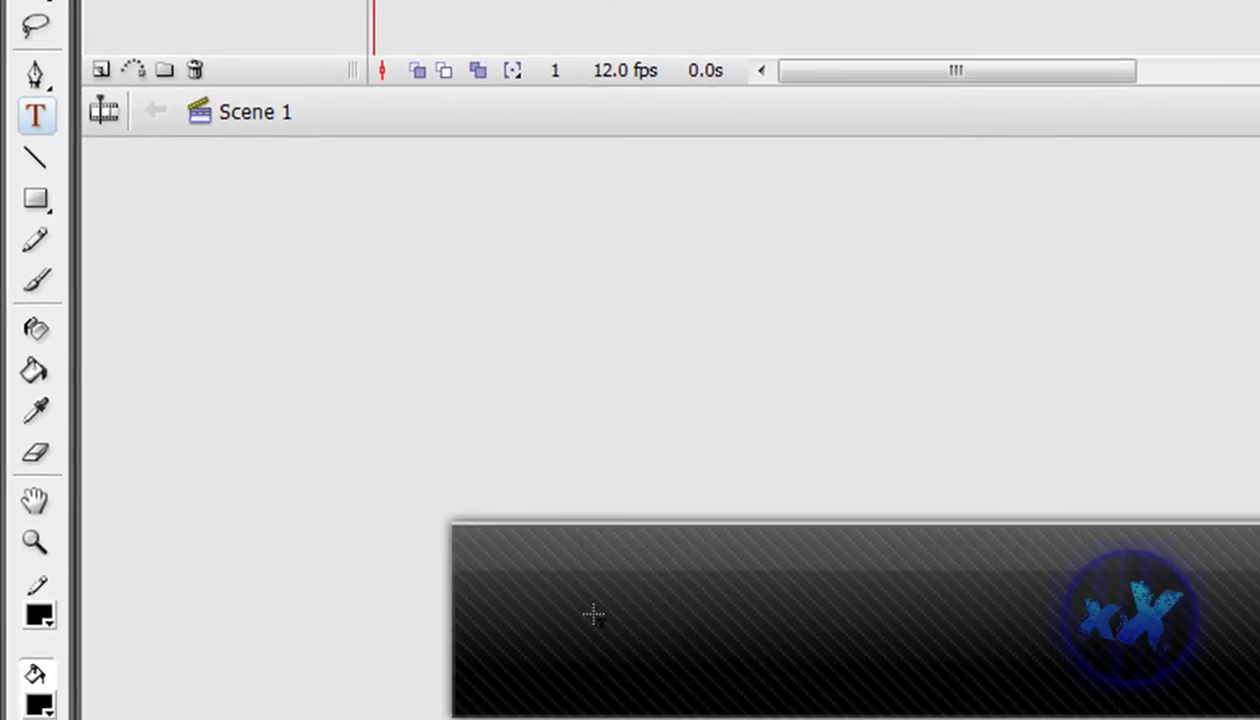
click(672, 719)
text(XXIAMGOD)
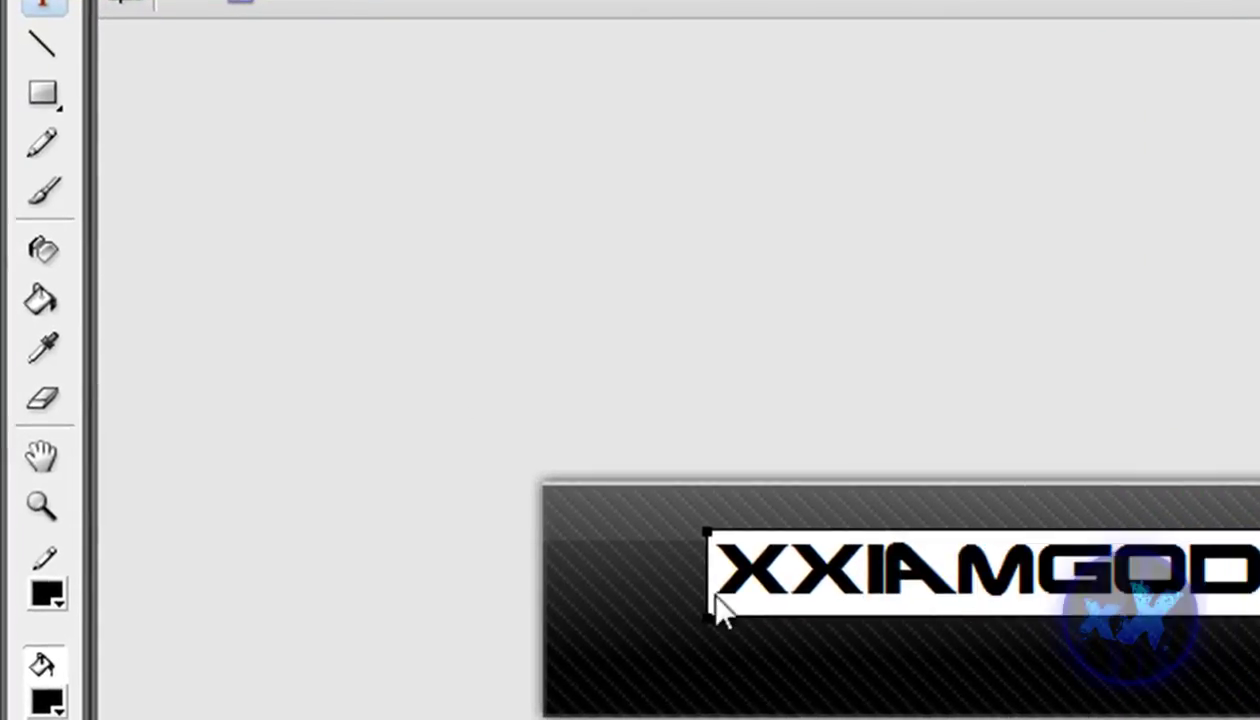
text(LYXX PRODUCTIONS)
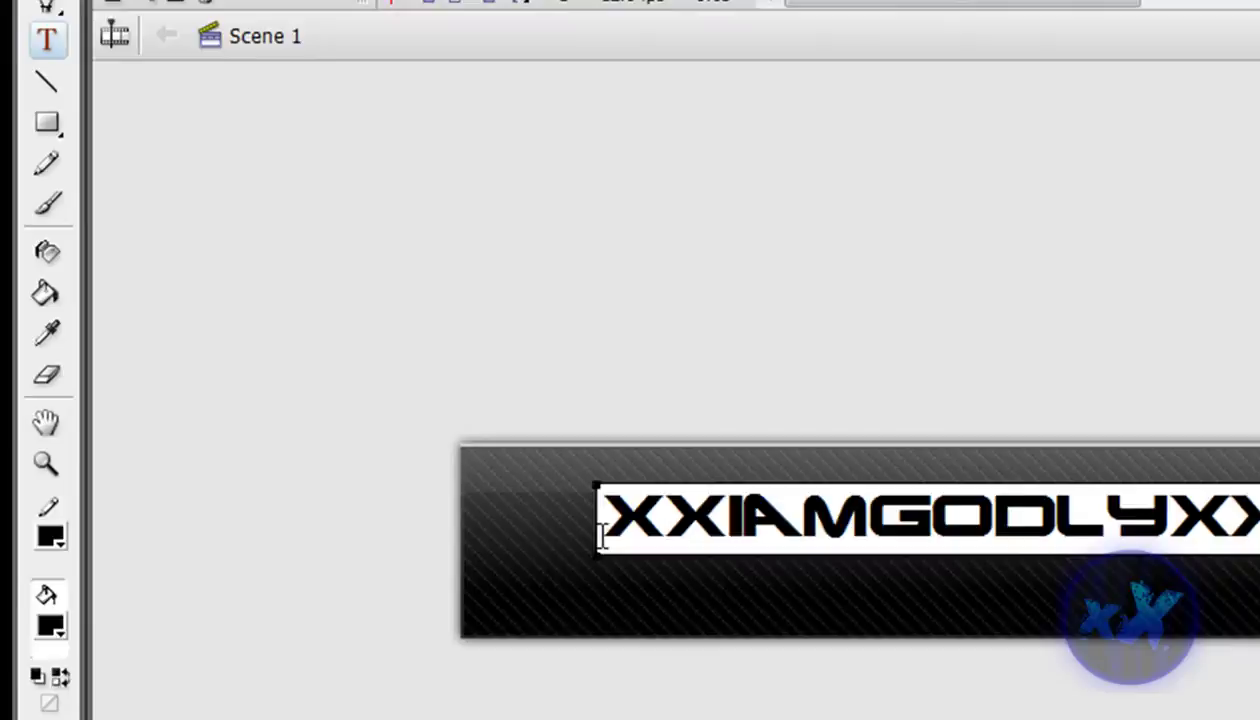
click(56, 75)
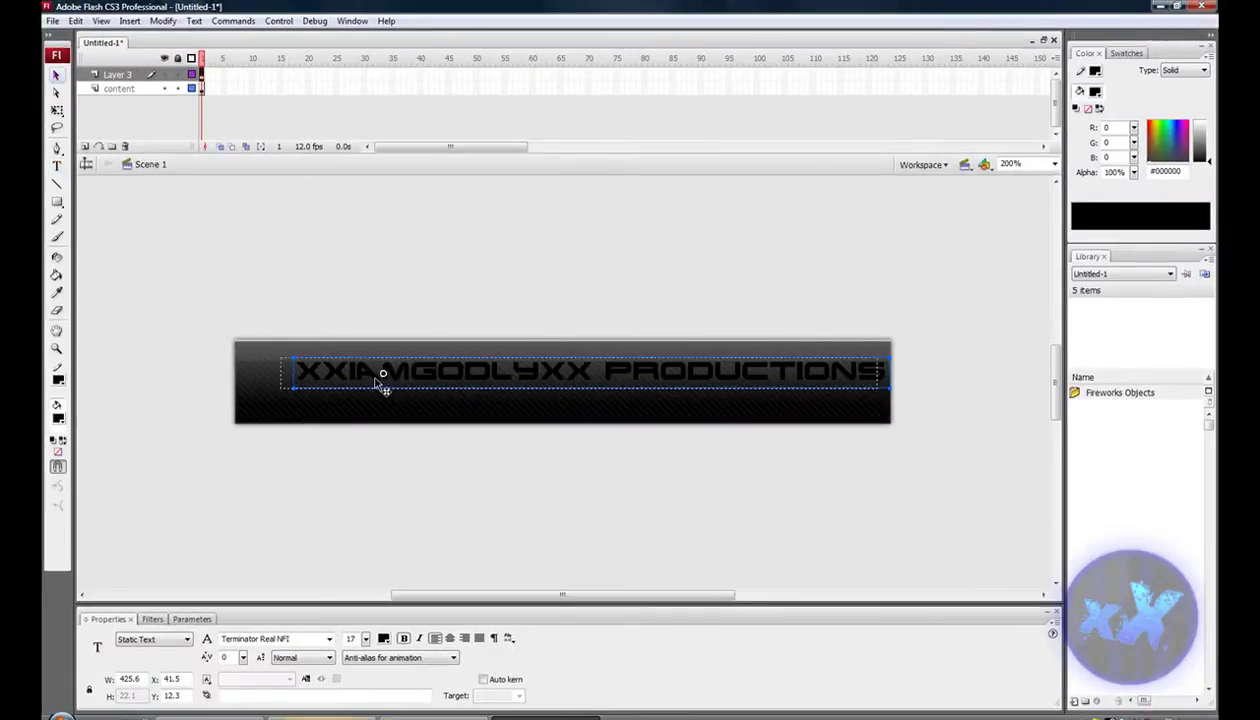
- Nudge the title slightly left and make it white at size 19
drag(380, 380, 378, 417)
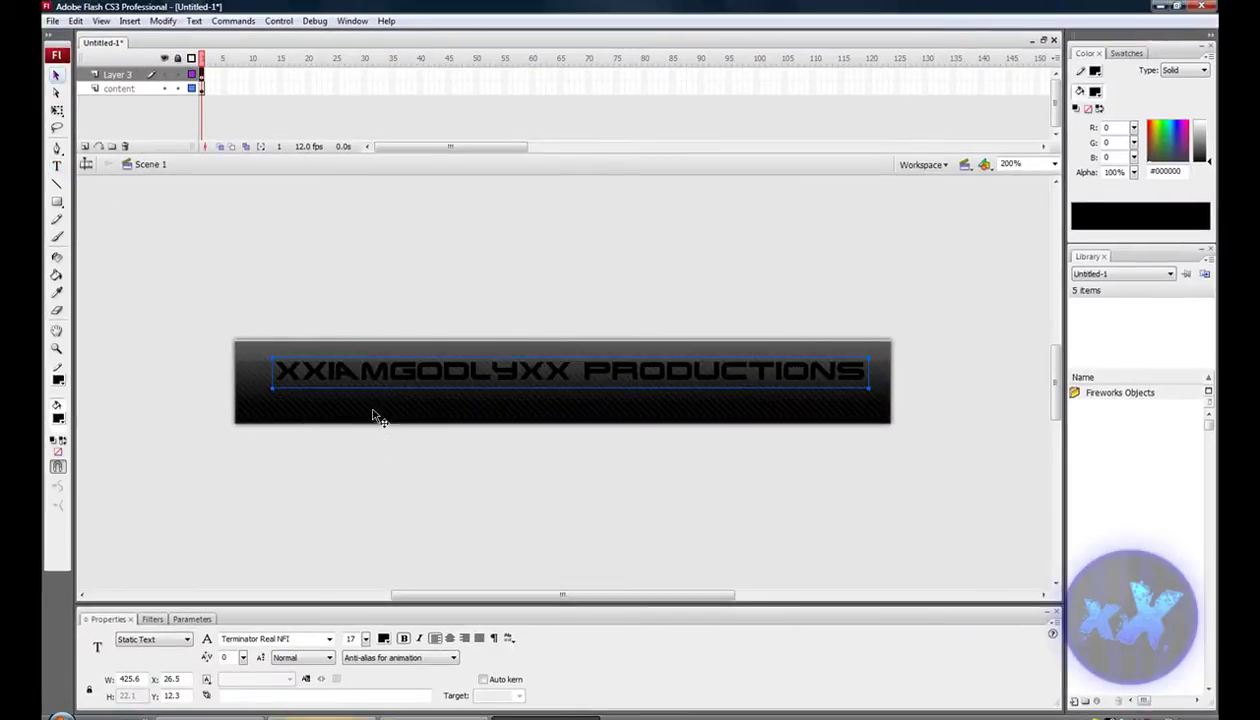
click(383, 640)
click(388, 557)
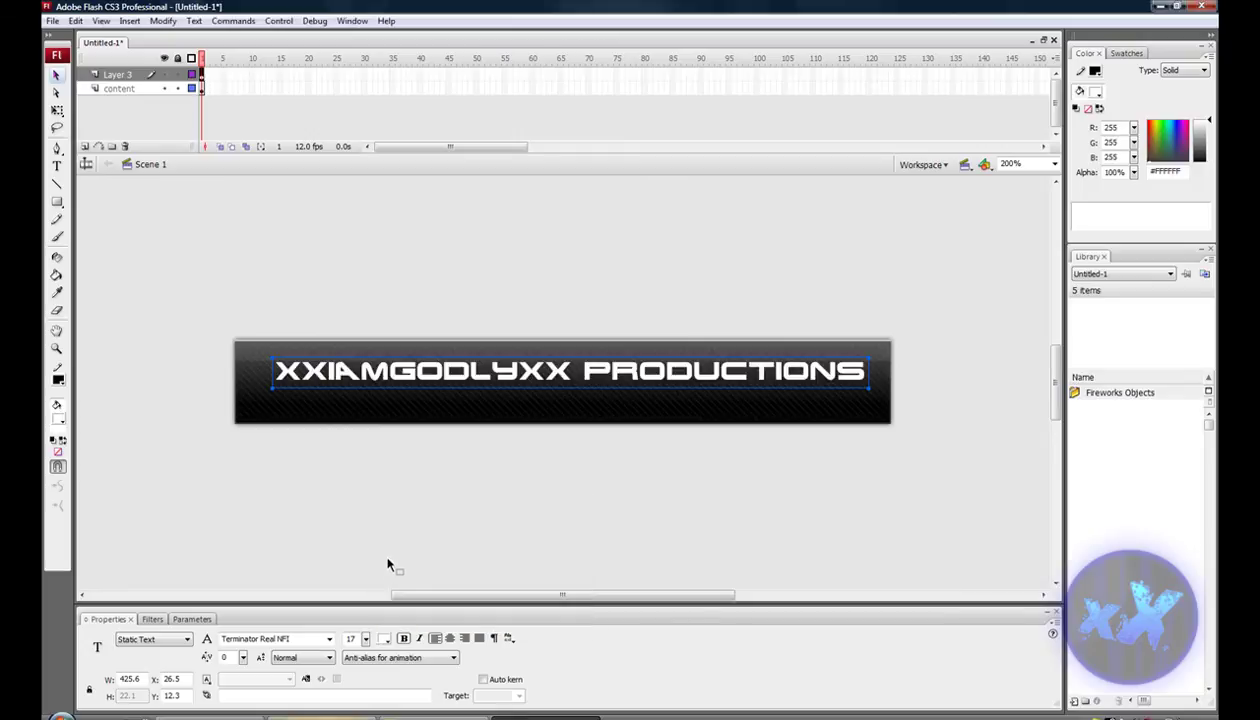
drag(365, 640, 366, 630)
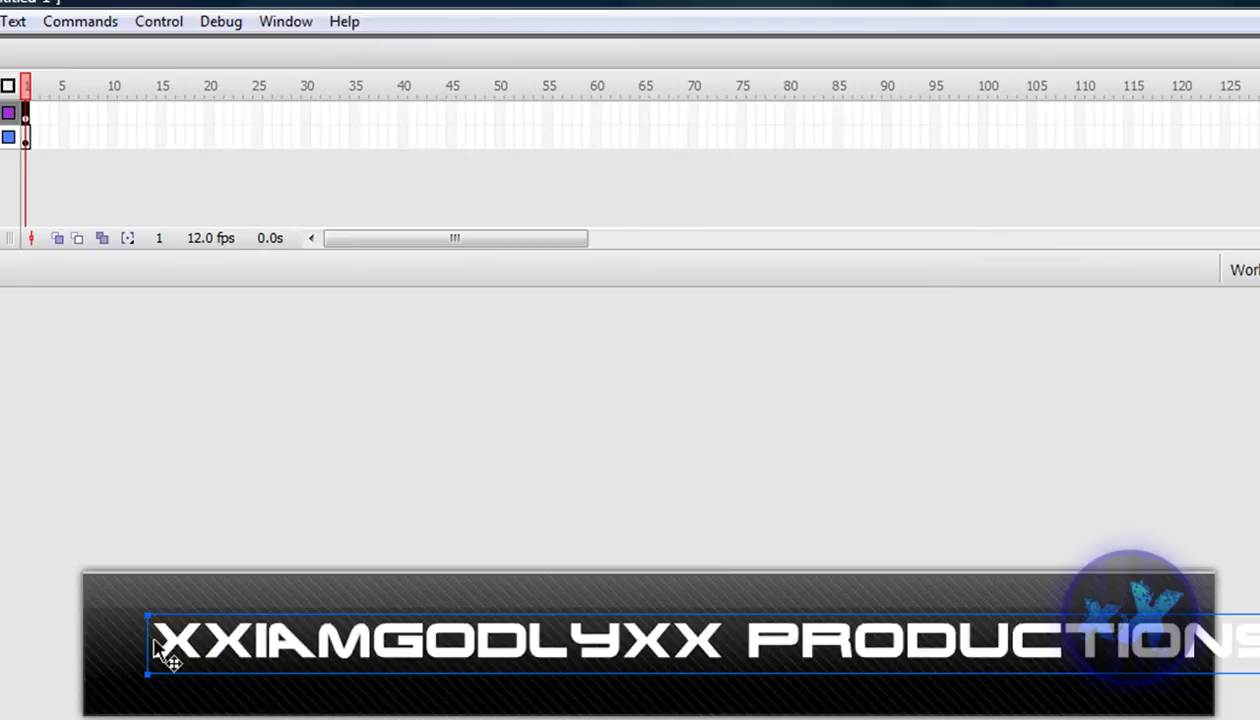
- Place the title off the stage's right edge and add a keyframe at frame 60
drag(170, 655, 1228, 648)
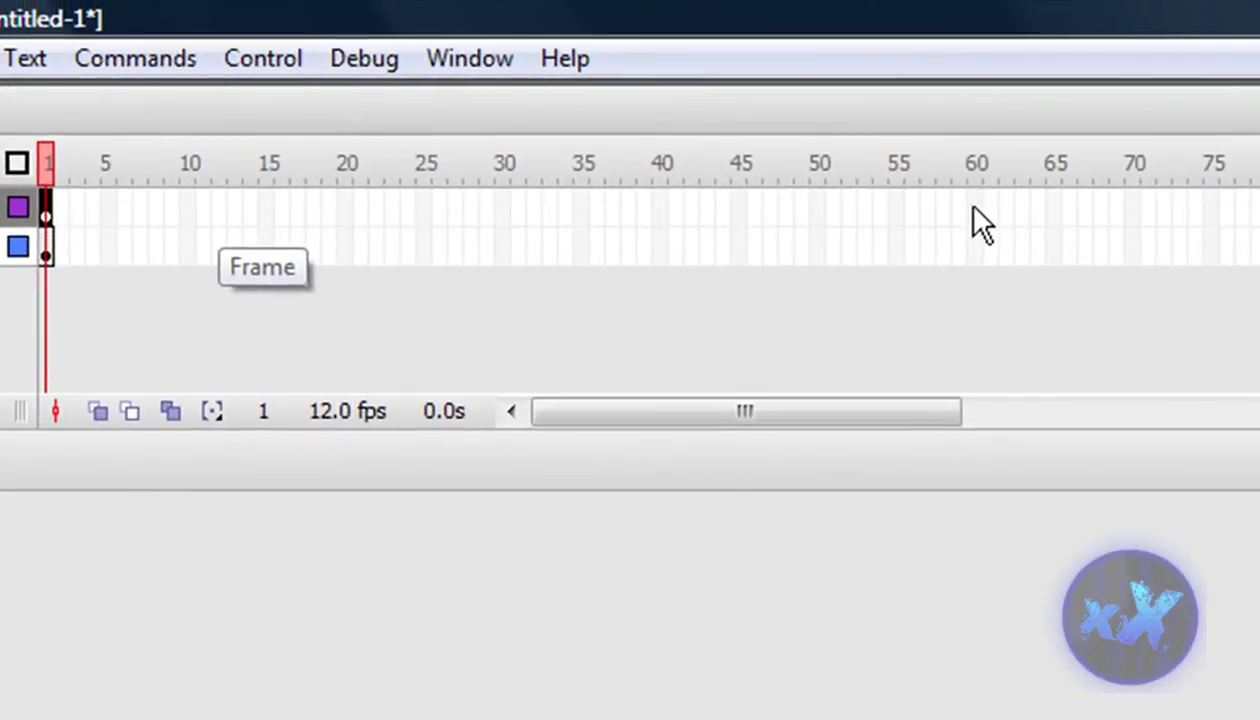
click(596, 117)
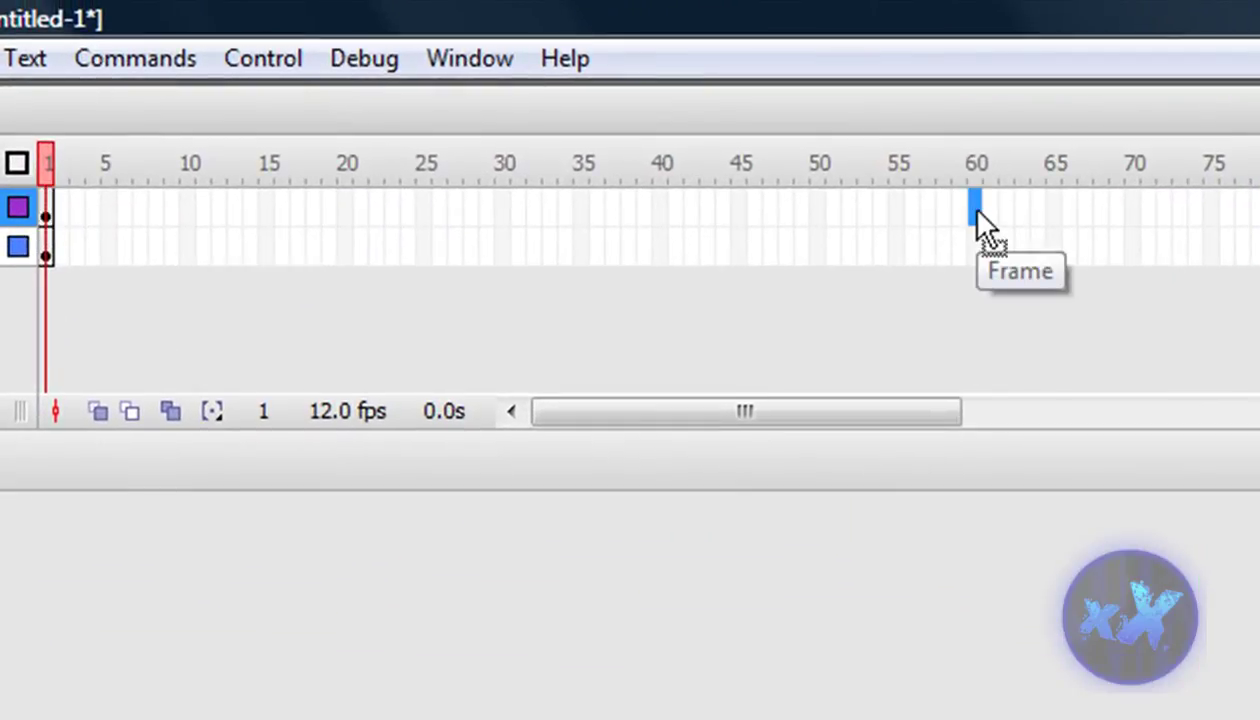
right_click(978, 222)
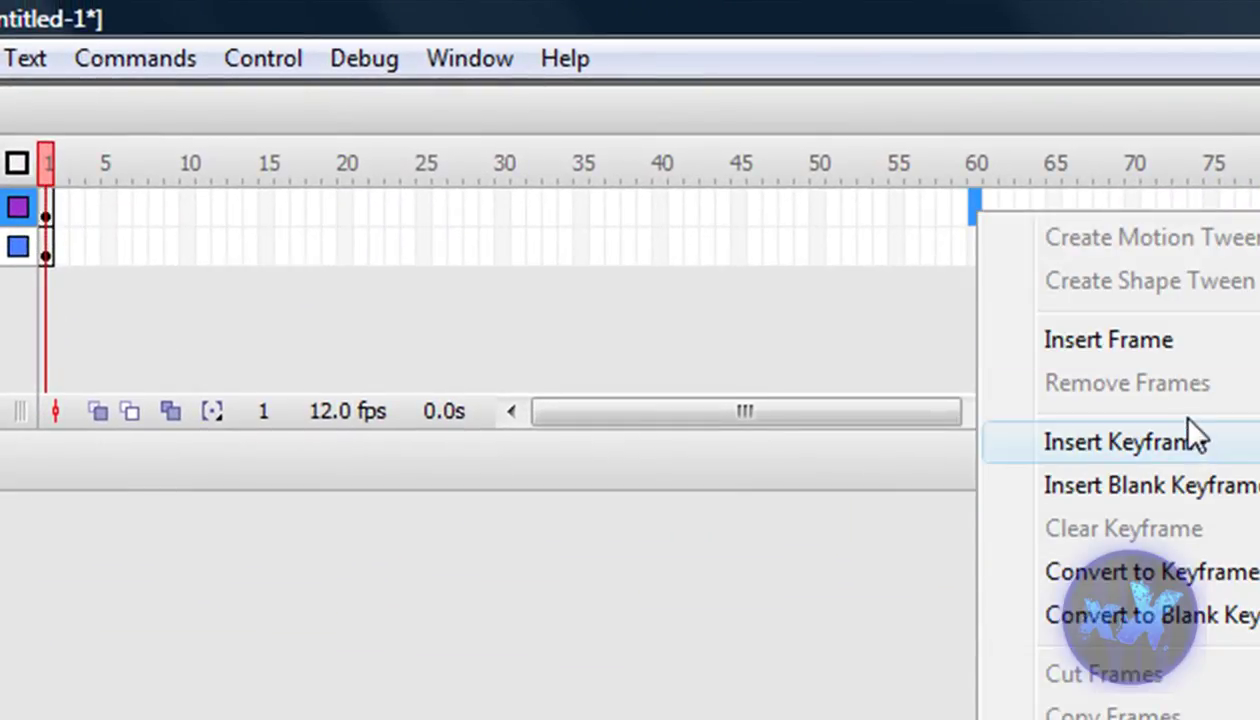
click(1093, 449)
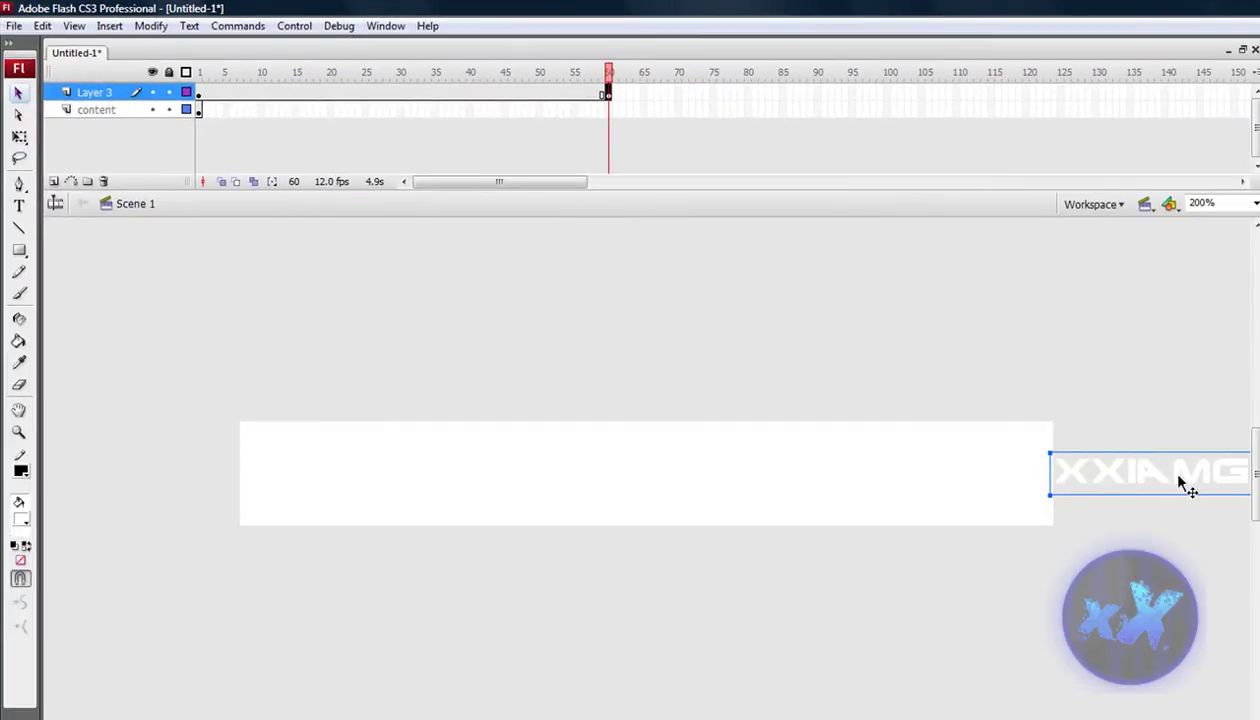
- At frame 60, move the title just off the left edge and create a motion tween
drag(1237, 483, 259, 483)
drag(890, 480, 234, 480)
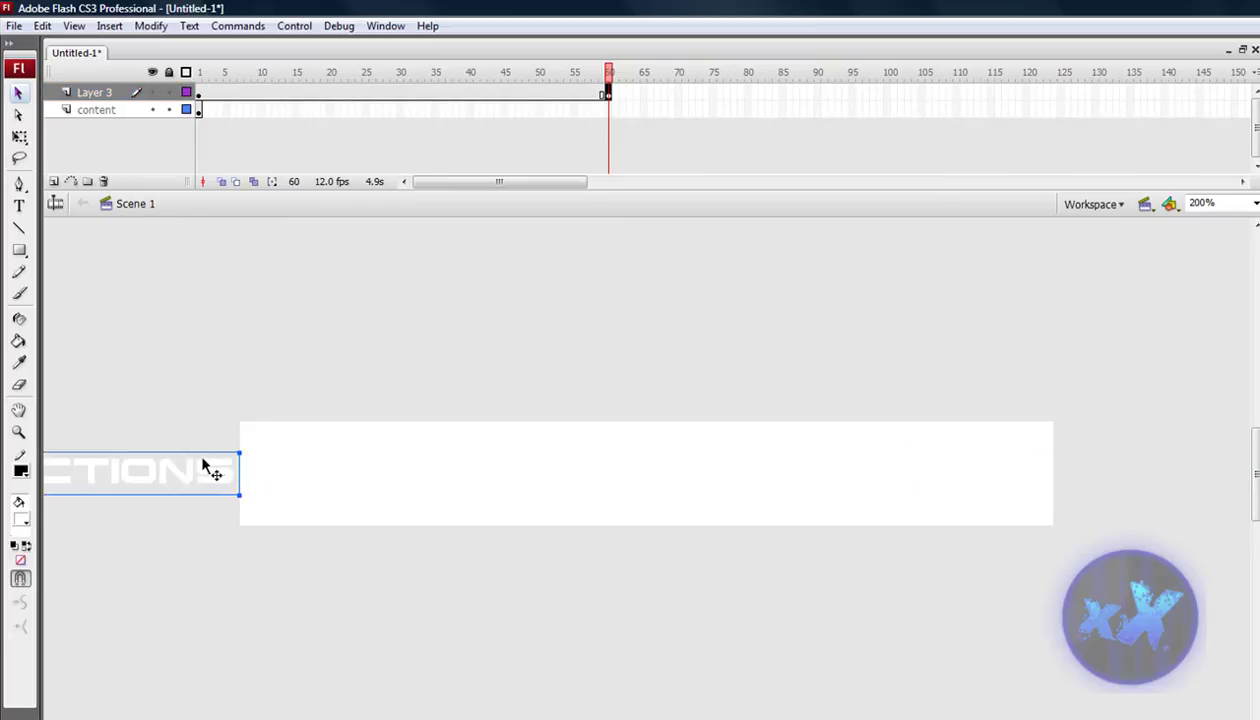
right_click(576, 93)
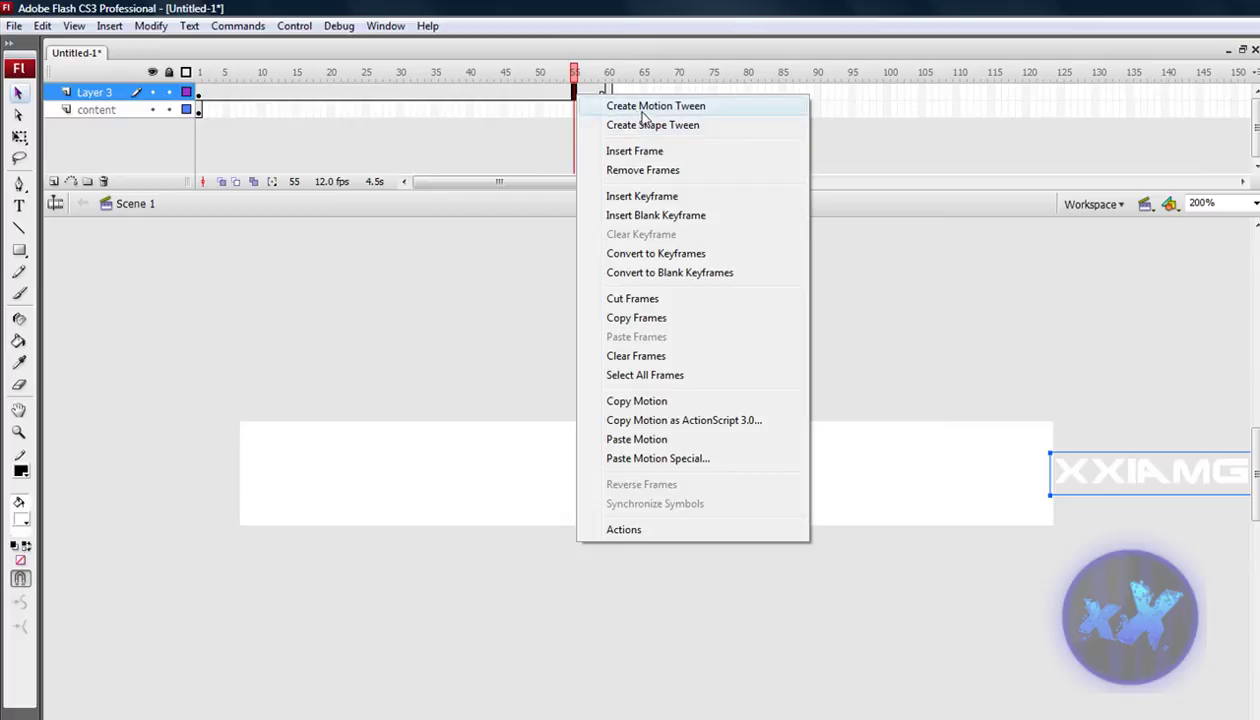
click(672, 108)
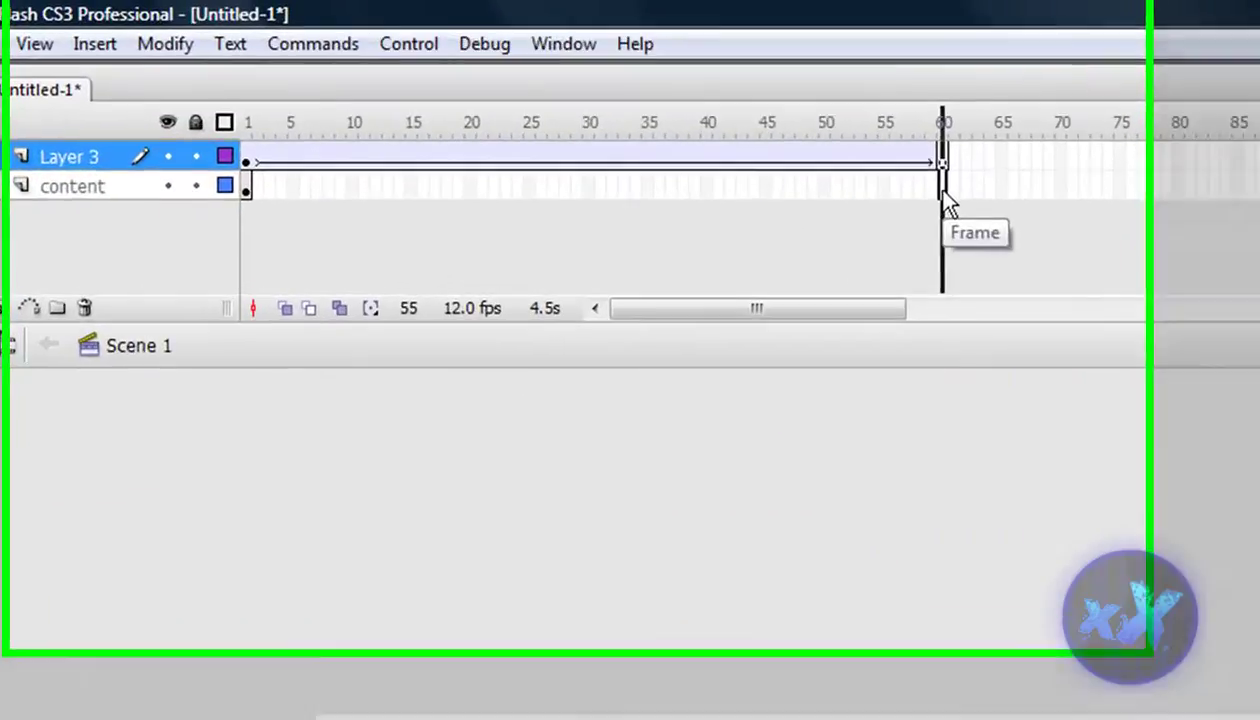
- Extend the content layer's background to frame 60 with Insert Frame
click(609, 109)
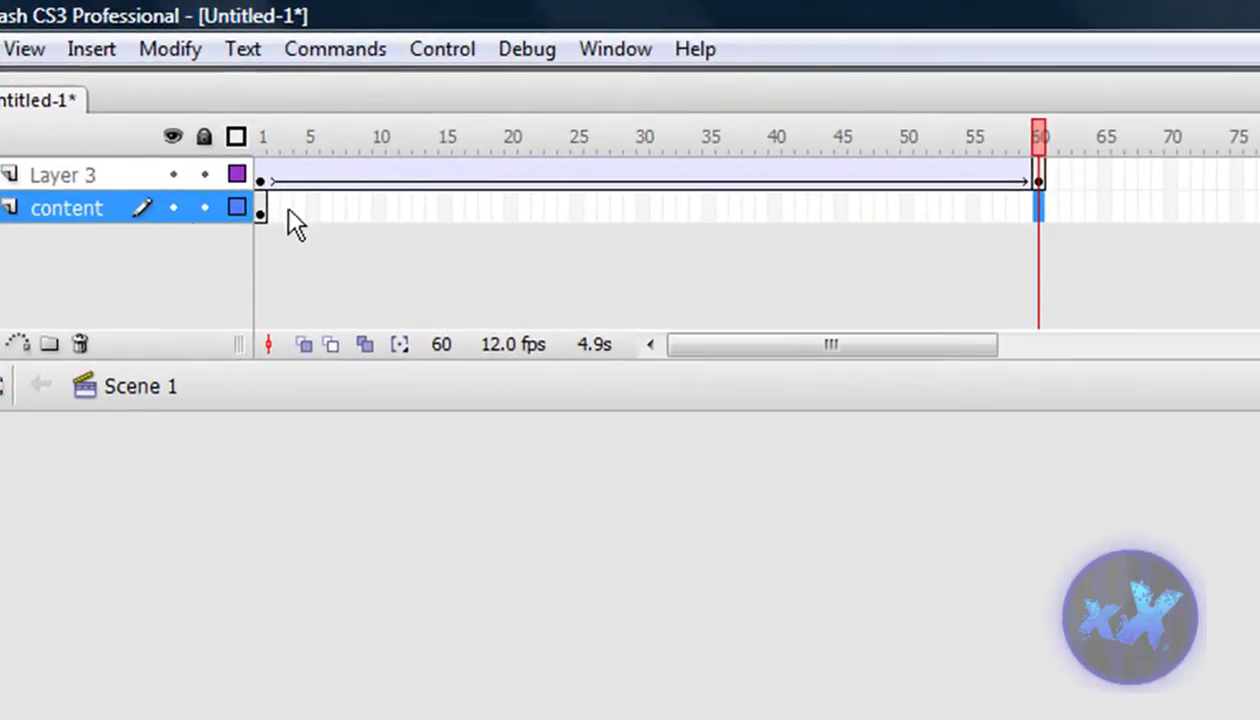
right_click(1035, 222)
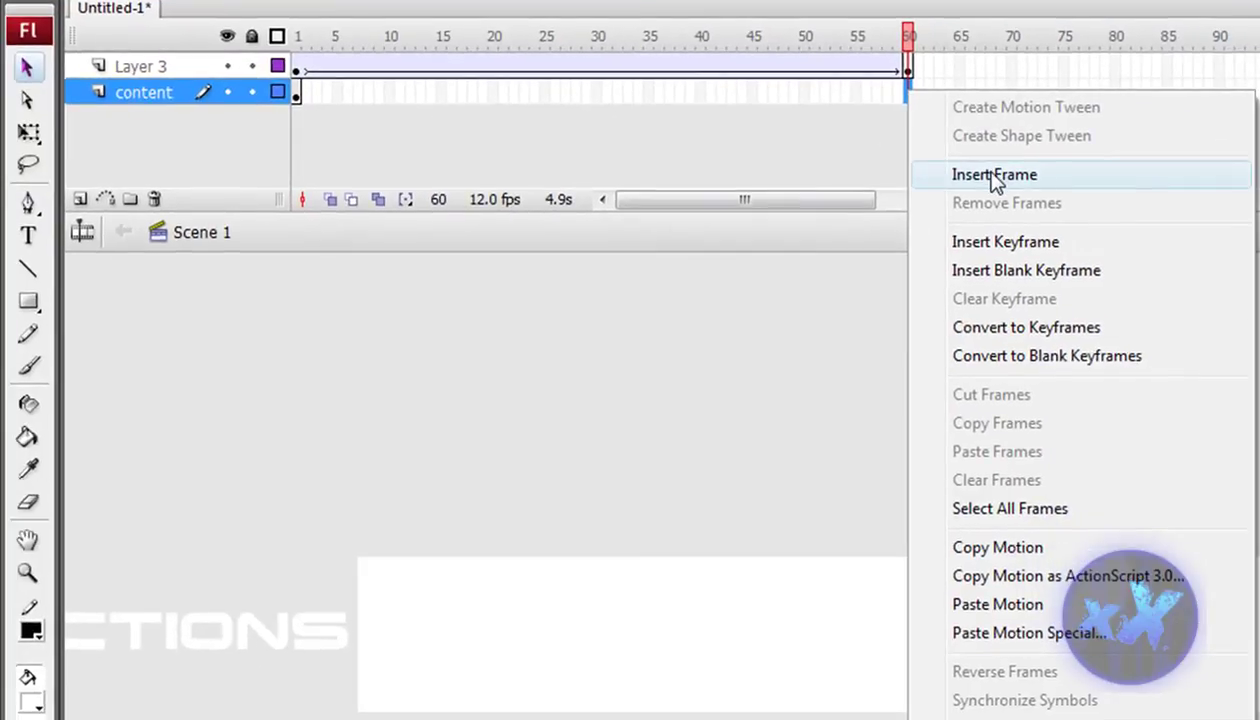
click(993, 178)
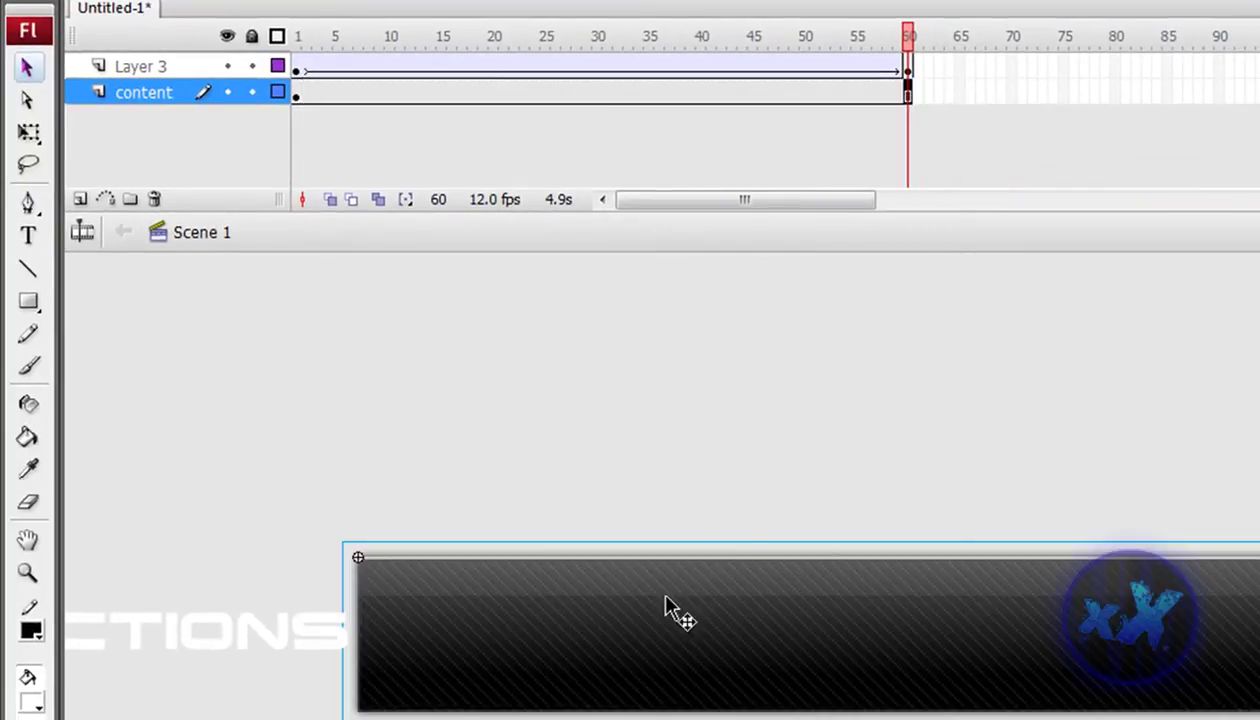
- Rename the layers to Background and Text01, play the slide preview, and insert Layer 4 above
double_click(141, 92)
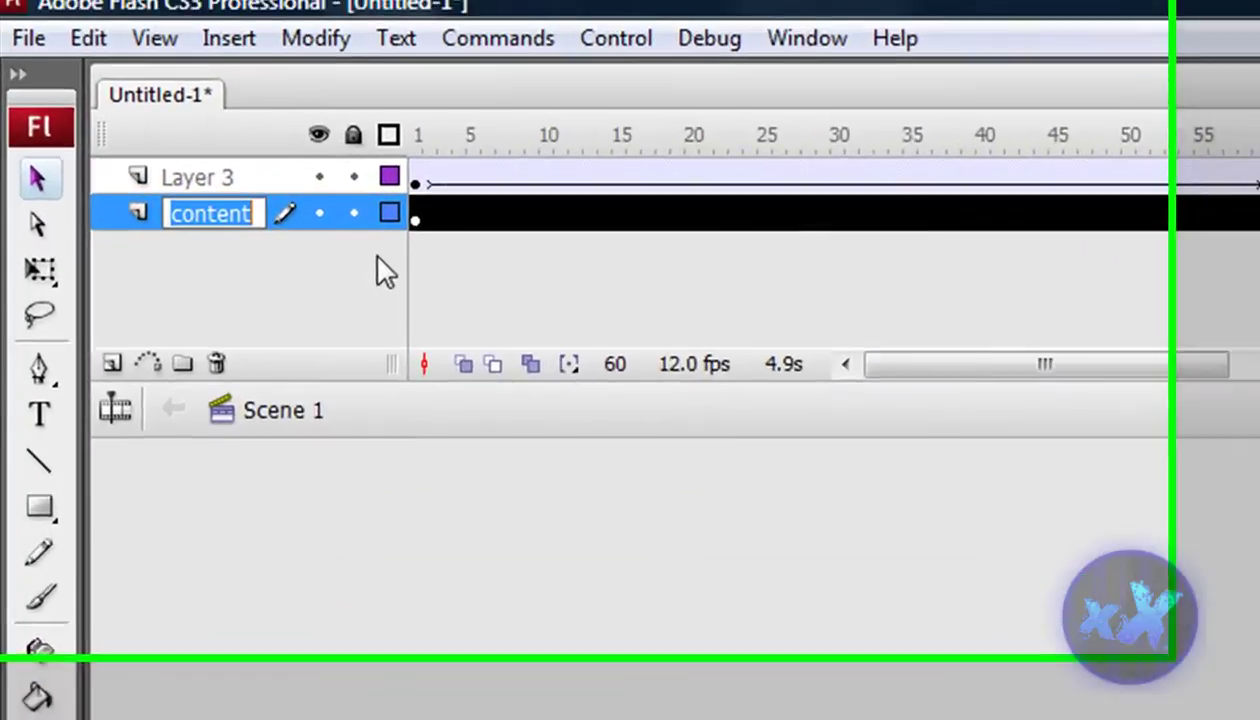
text(Backgr)
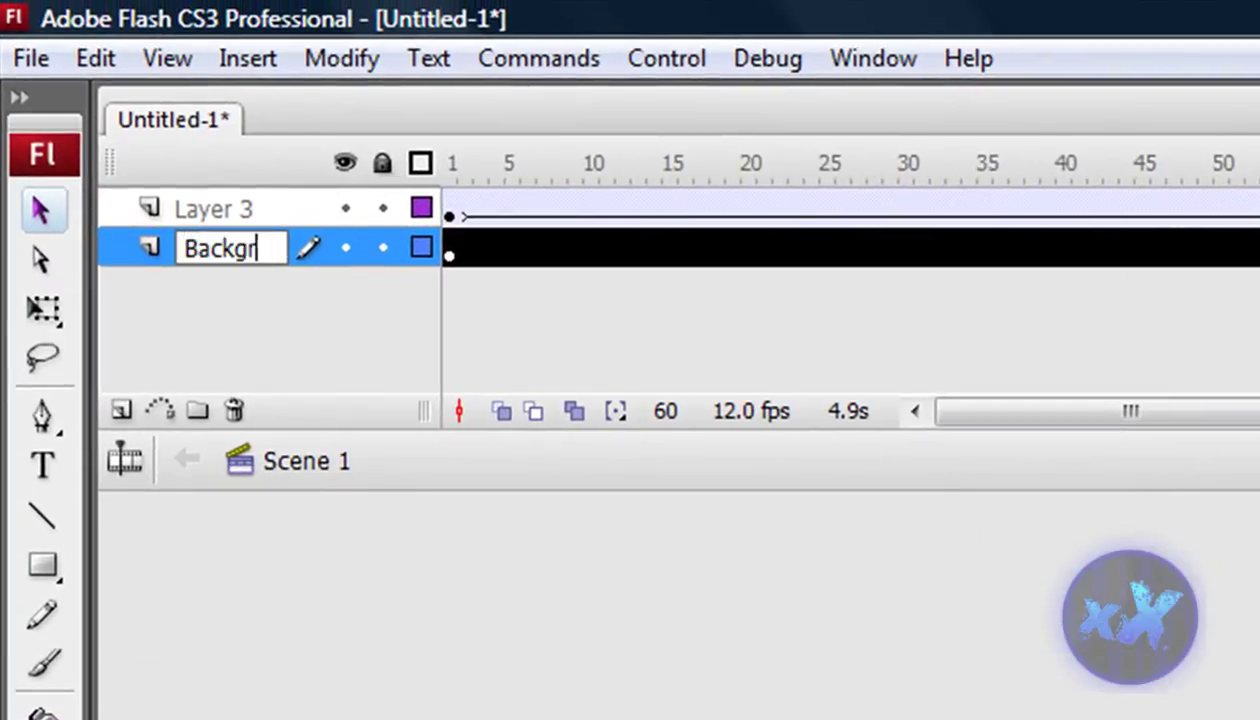
text(ound)
double_click(252, 212)
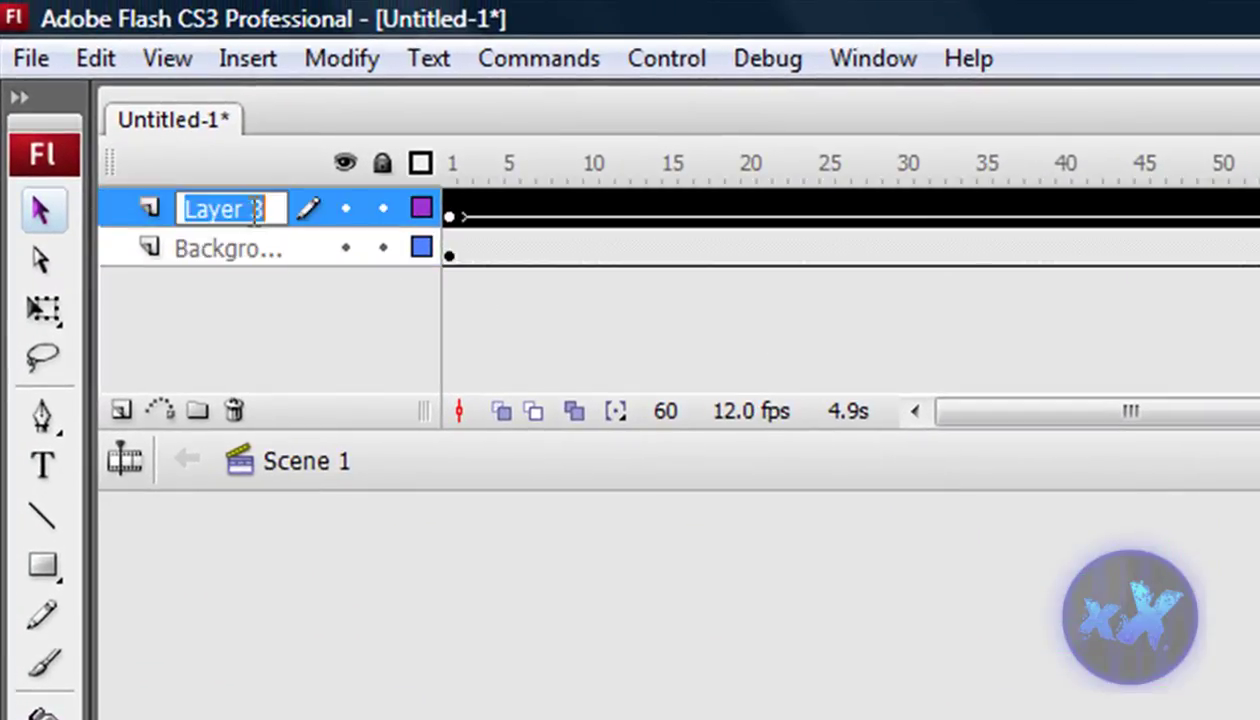
text(Text)
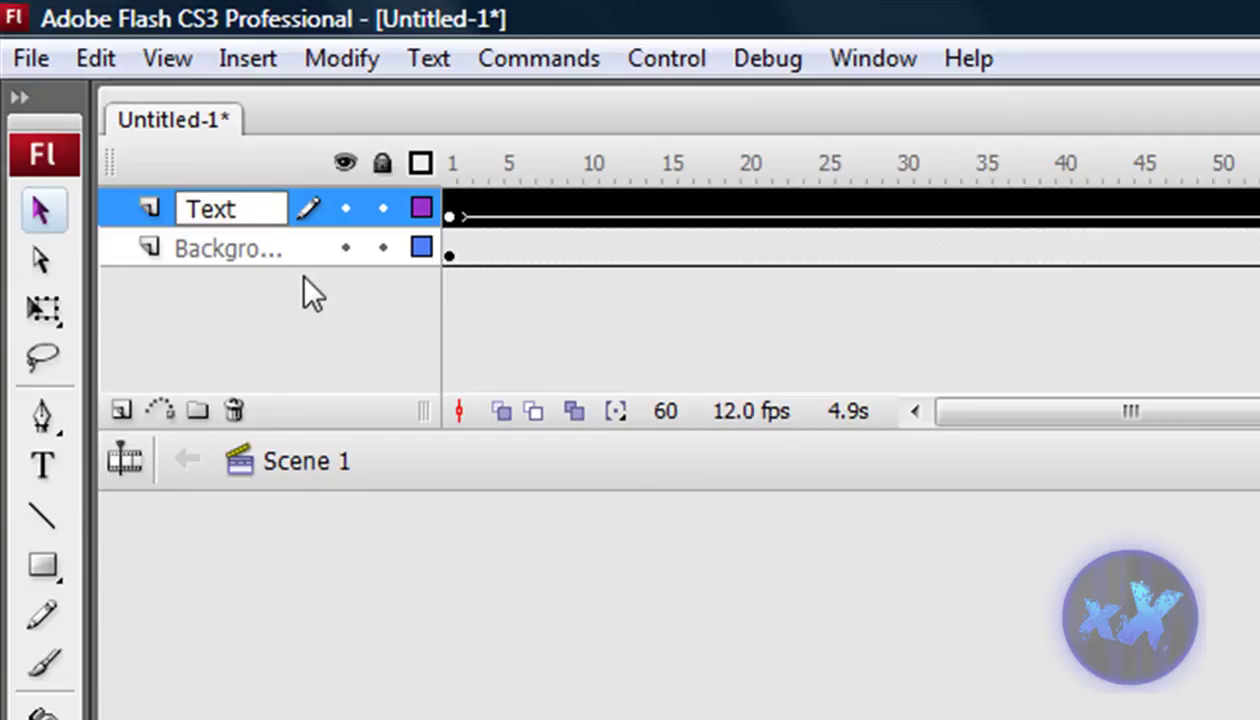
text(01)
key(Return)
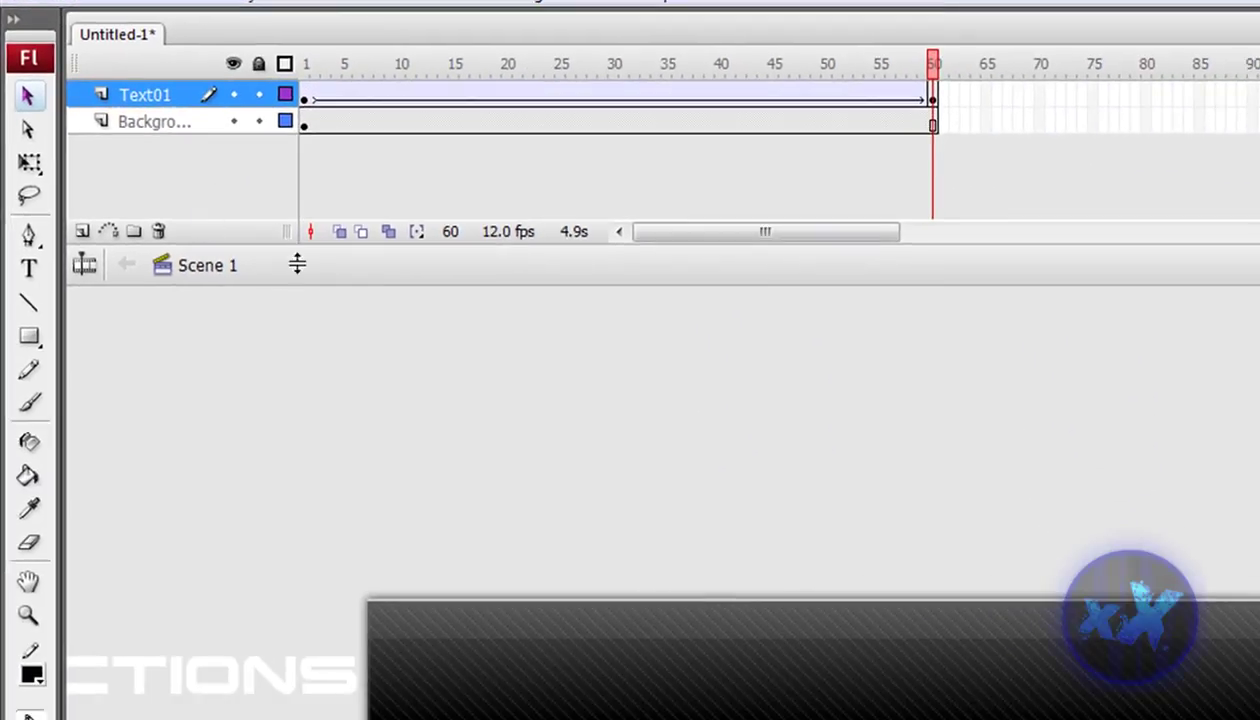
key(Return)
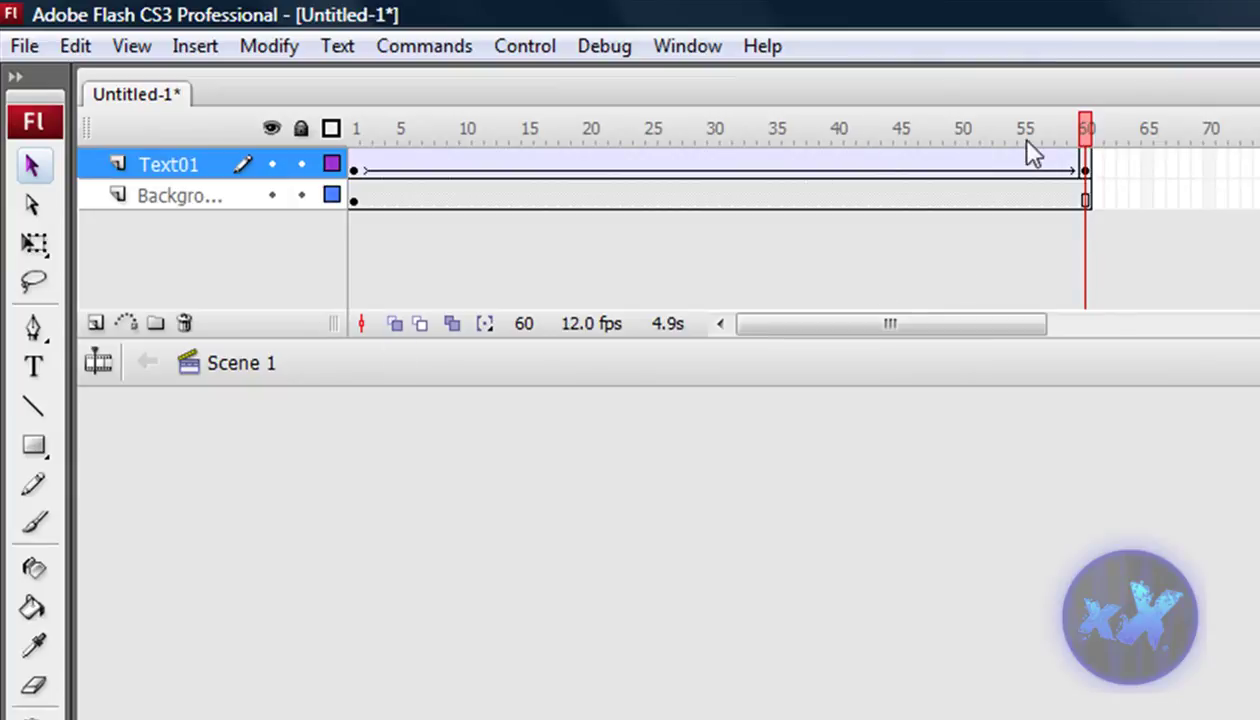
click(96, 324)
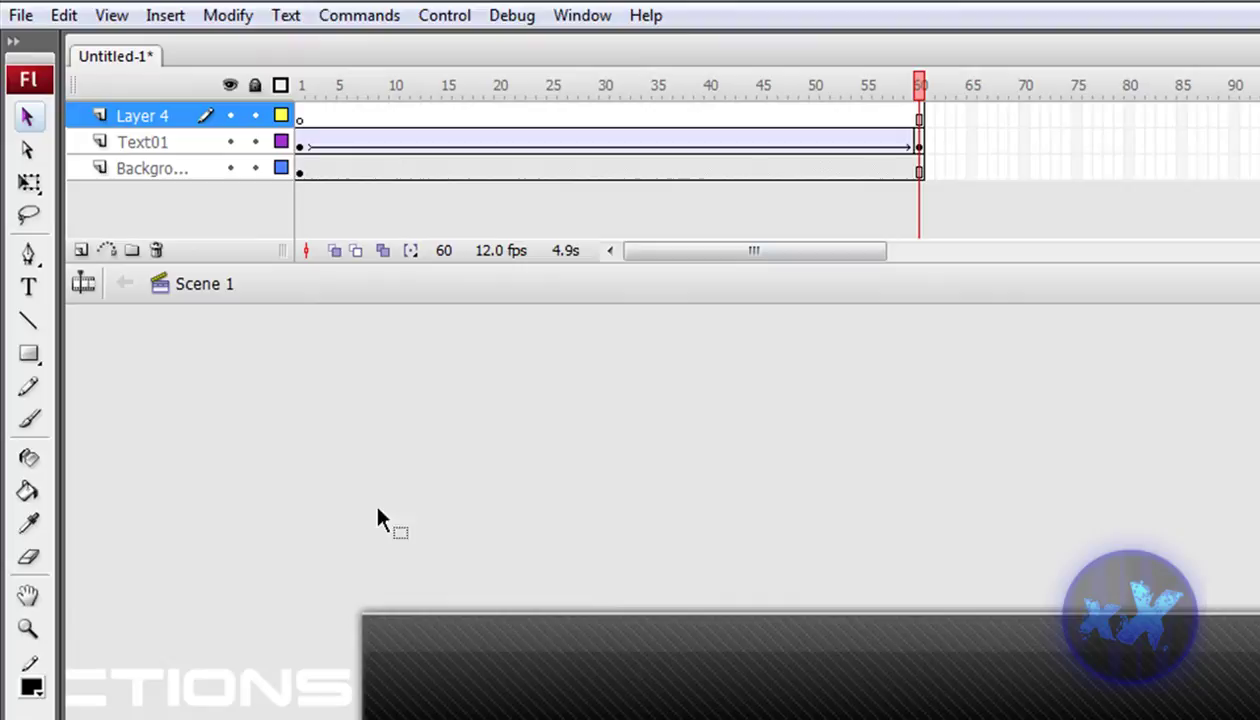
- Type the text ENJOY MY VIDEO'S on Layer 4 with the Text tool
click(28, 287)
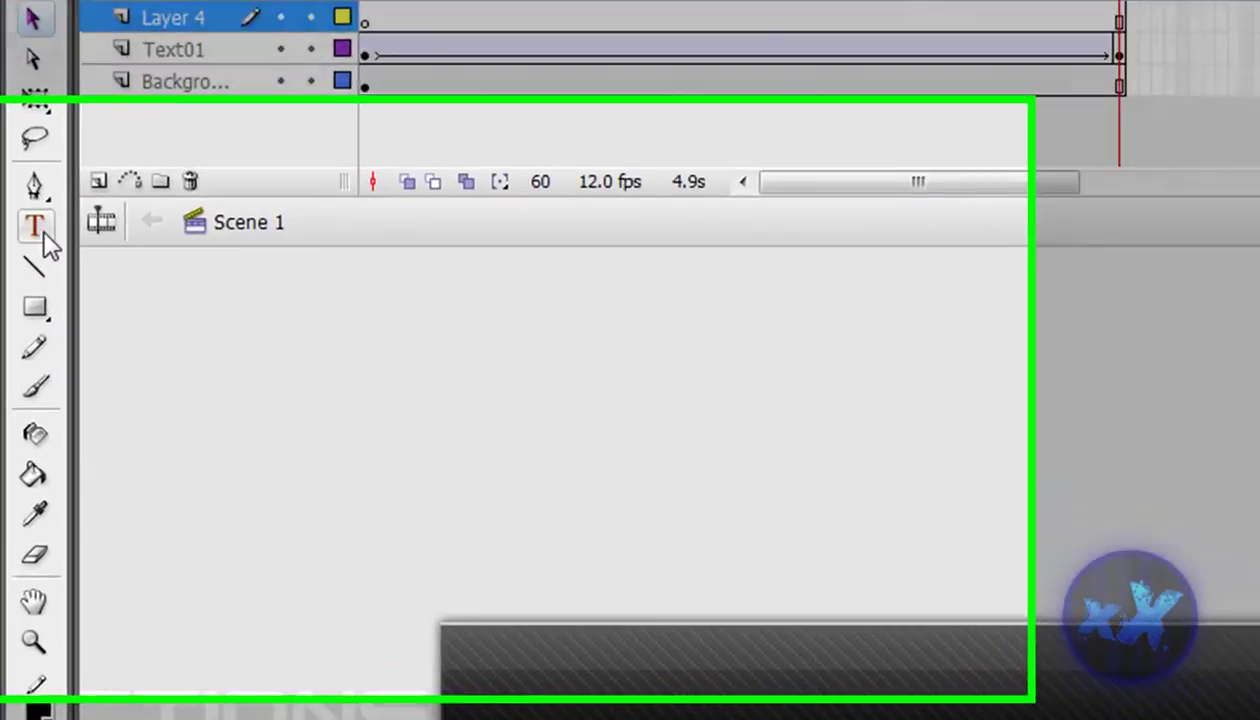
click(585, 587)
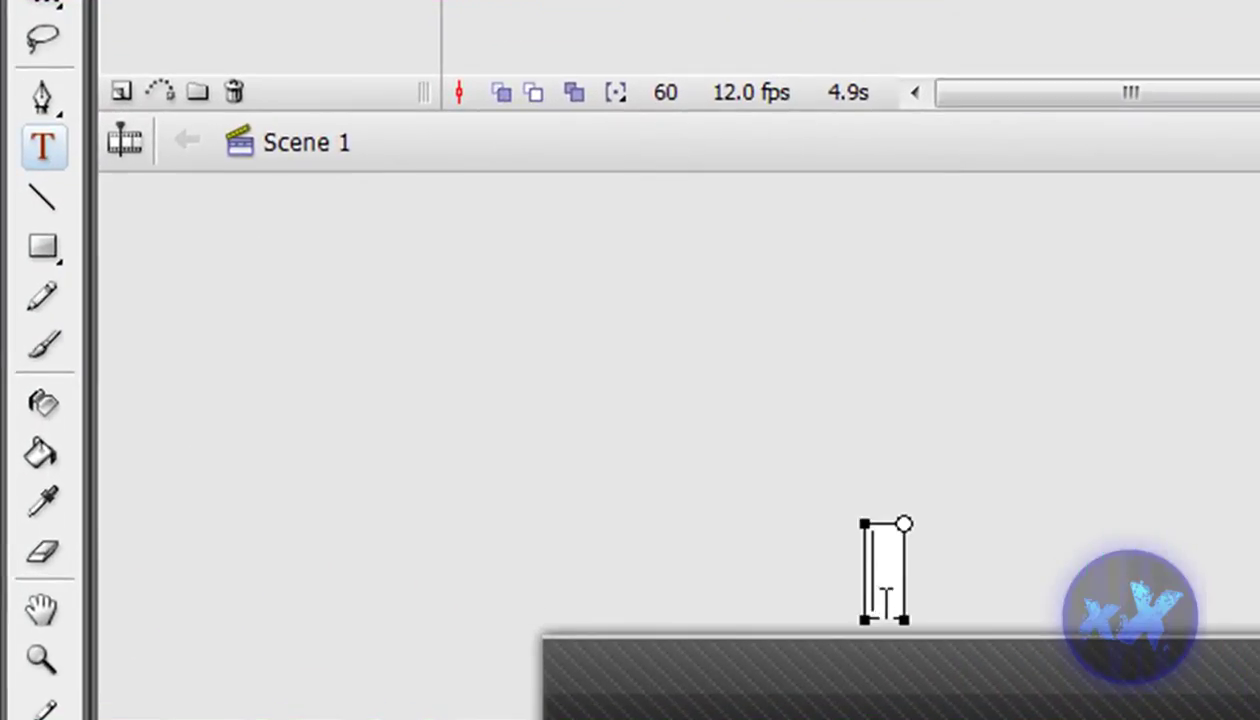
text(ENJOY MY VID)
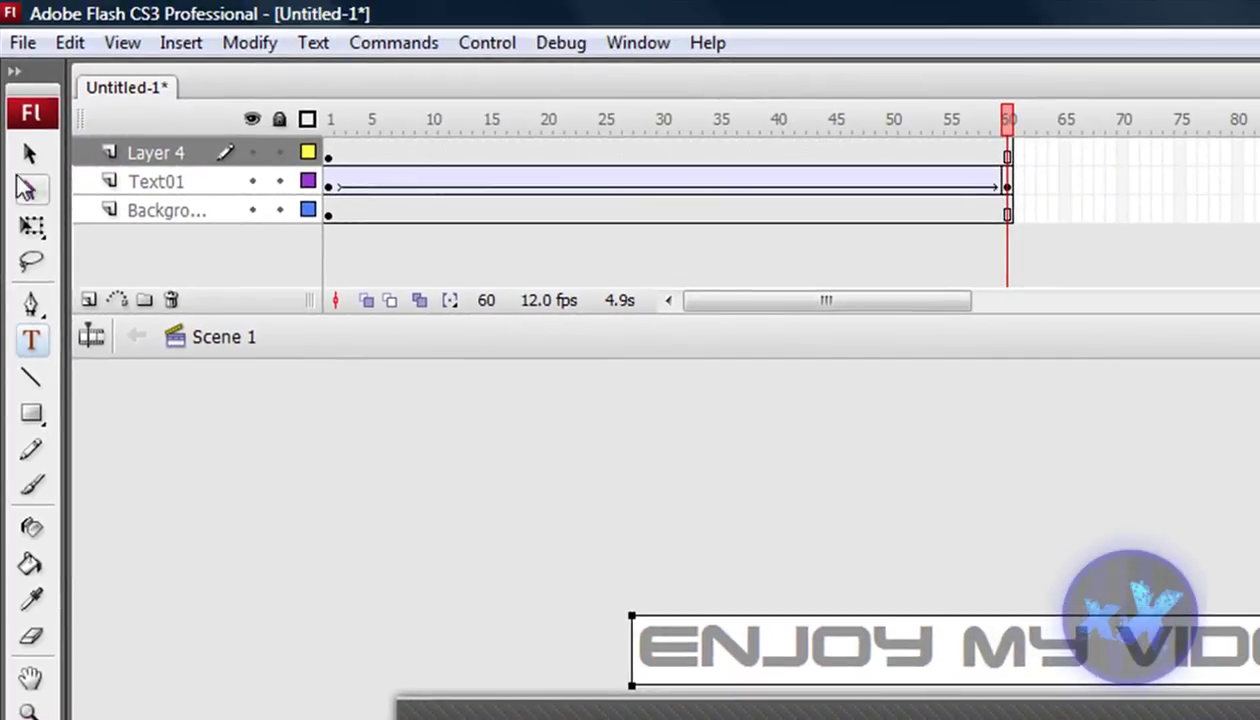
click(28, 153)
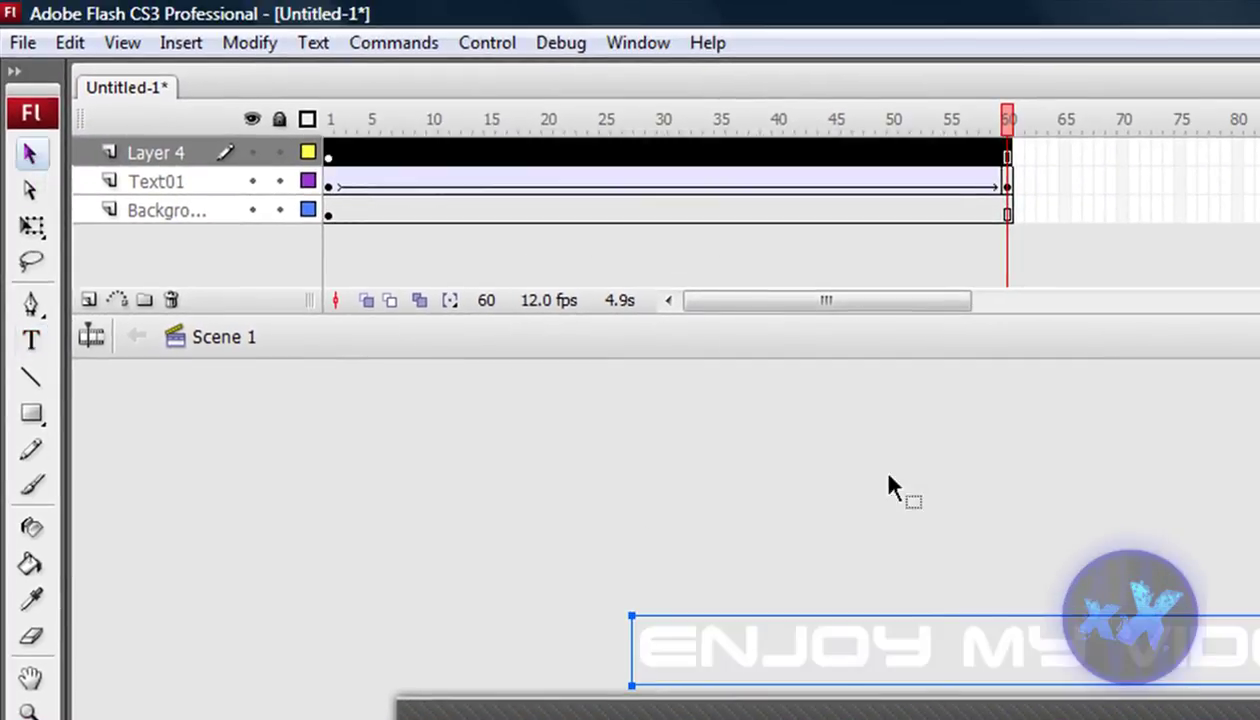
- Start Layer 4 at frame 61, with text right of stage there and at the left edge by frame 120
drag(324, 160, 888, 152)
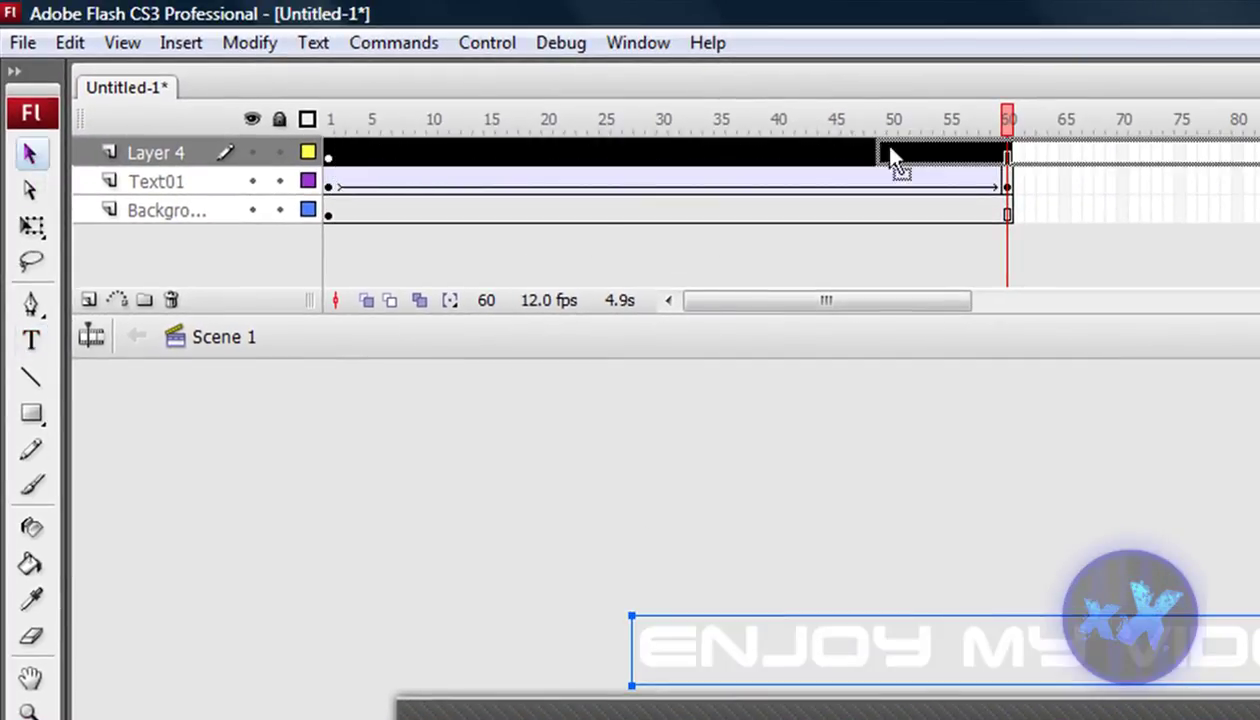
drag(1020, 157, 1020, 158)
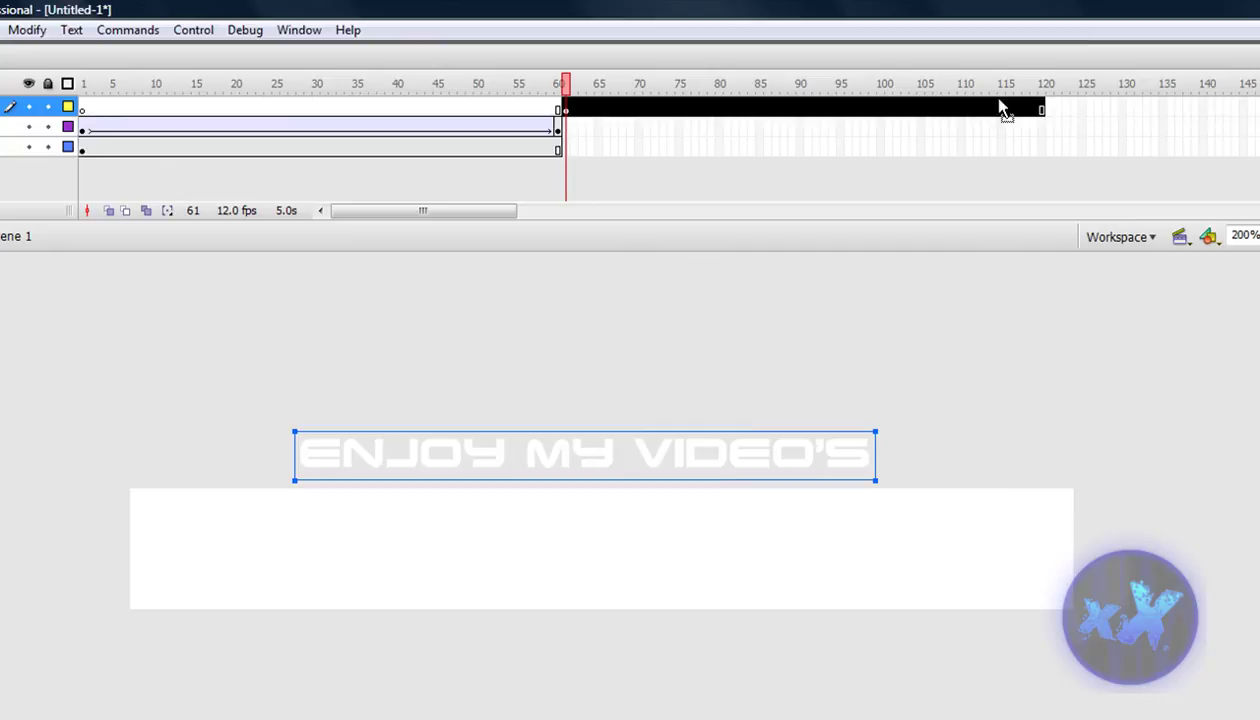
drag(352, 458, 1125, 562)
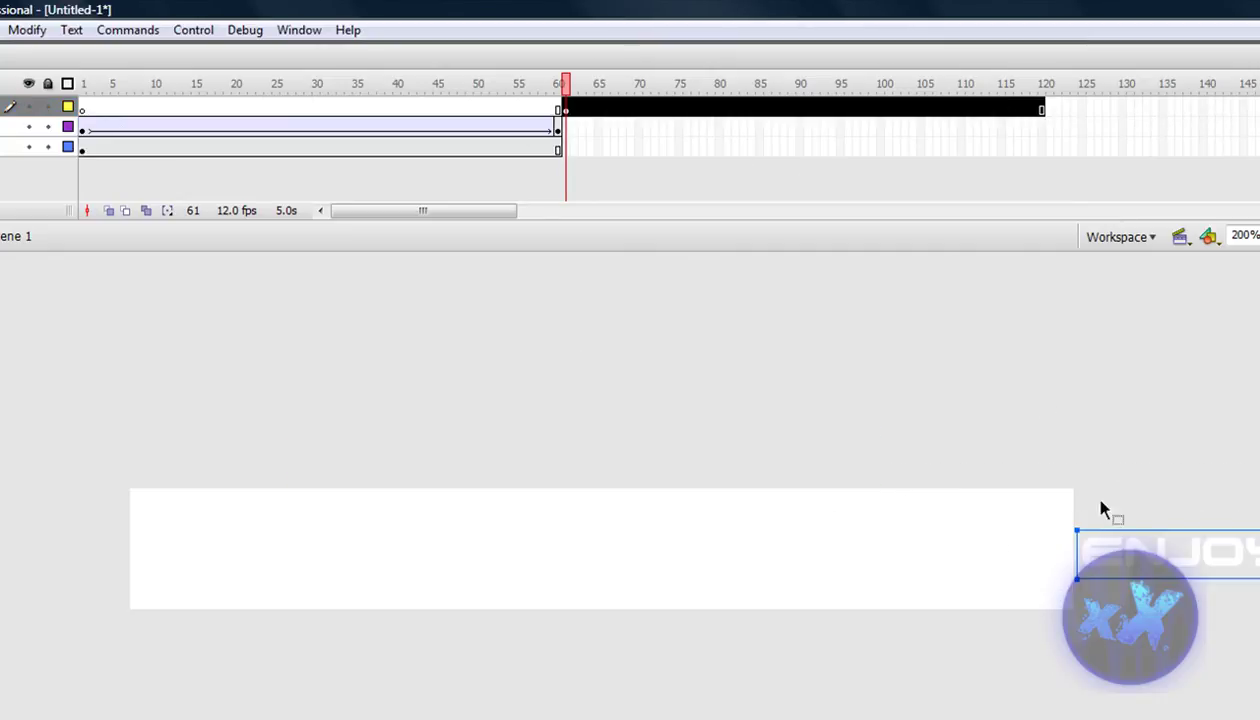
click(1042, 108)
drag(1229, 548, 183, 540)
drag(460, 553, 33, 552)
- Add a motion tween to Layer 4's frames 61–120 and insert a Background frame at 120
right_click(908, 111)
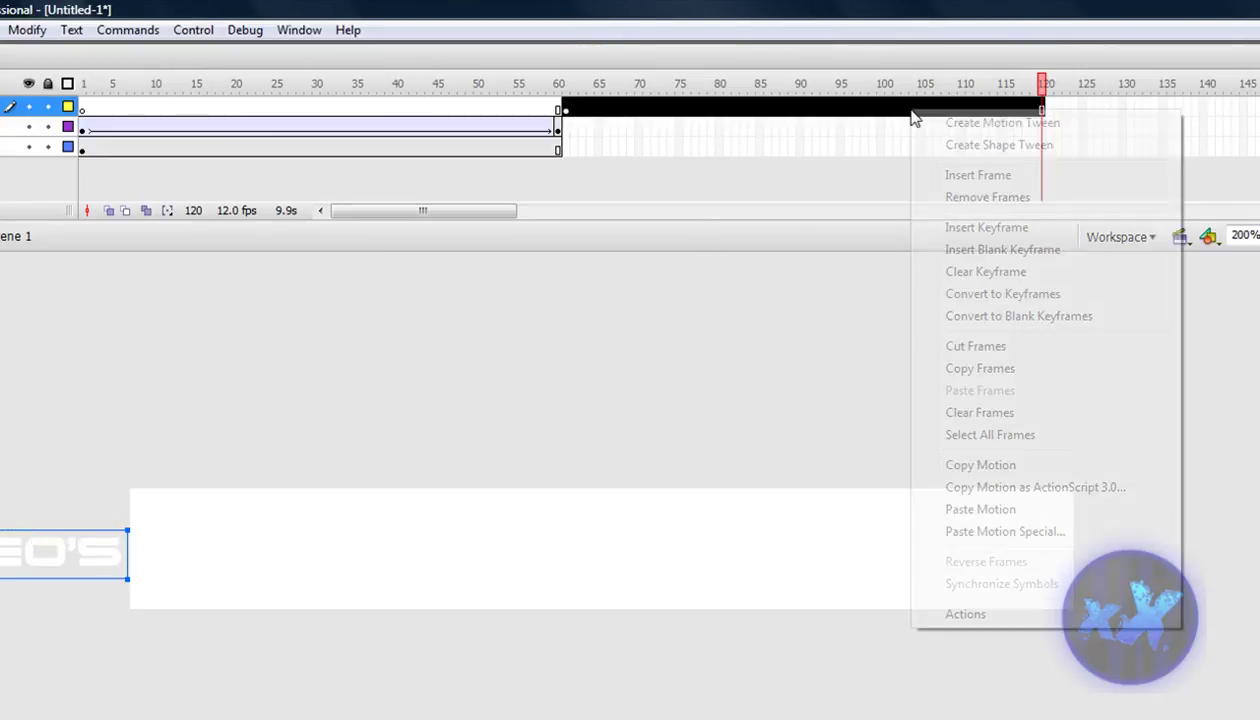
click(1003, 123)
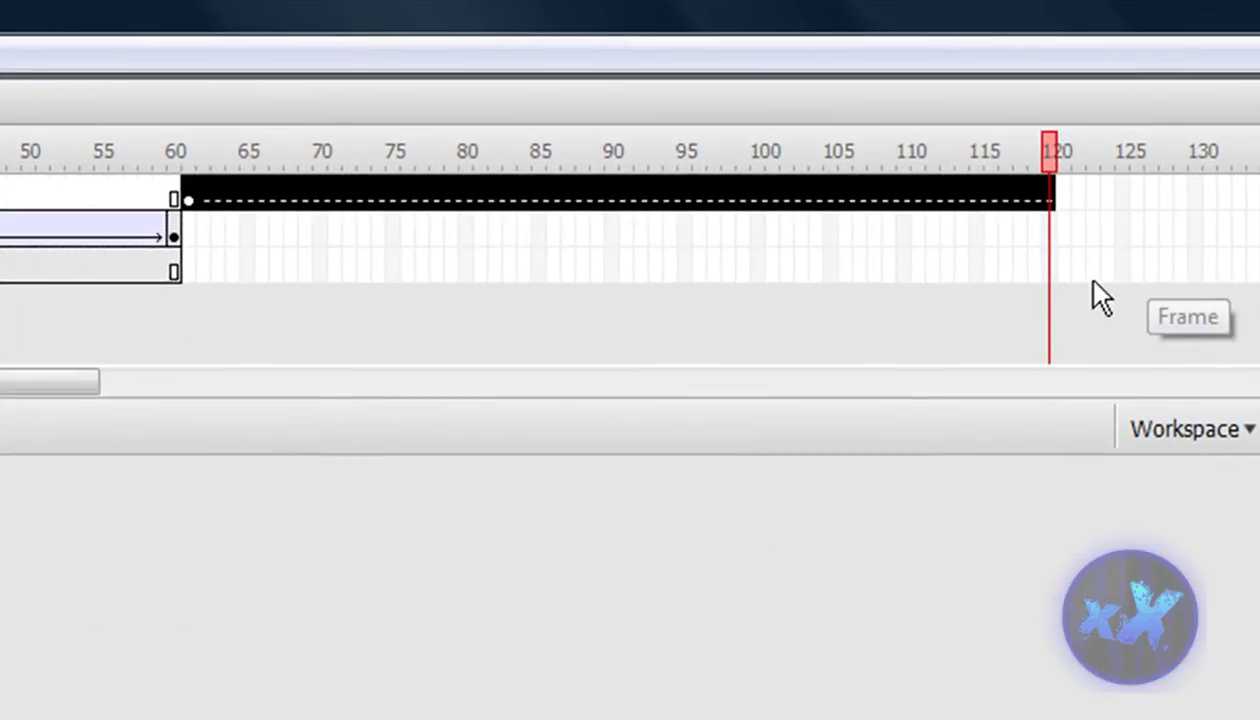
click(1048, 266)
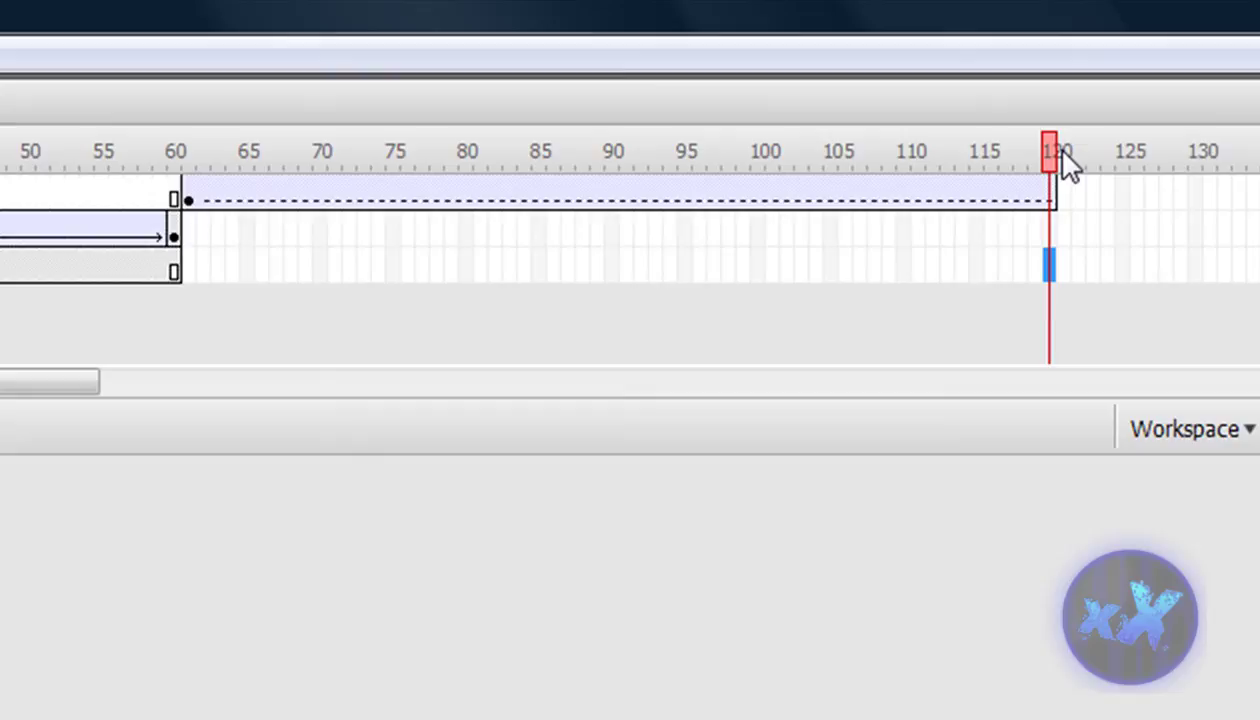
right_click(1048, 266)
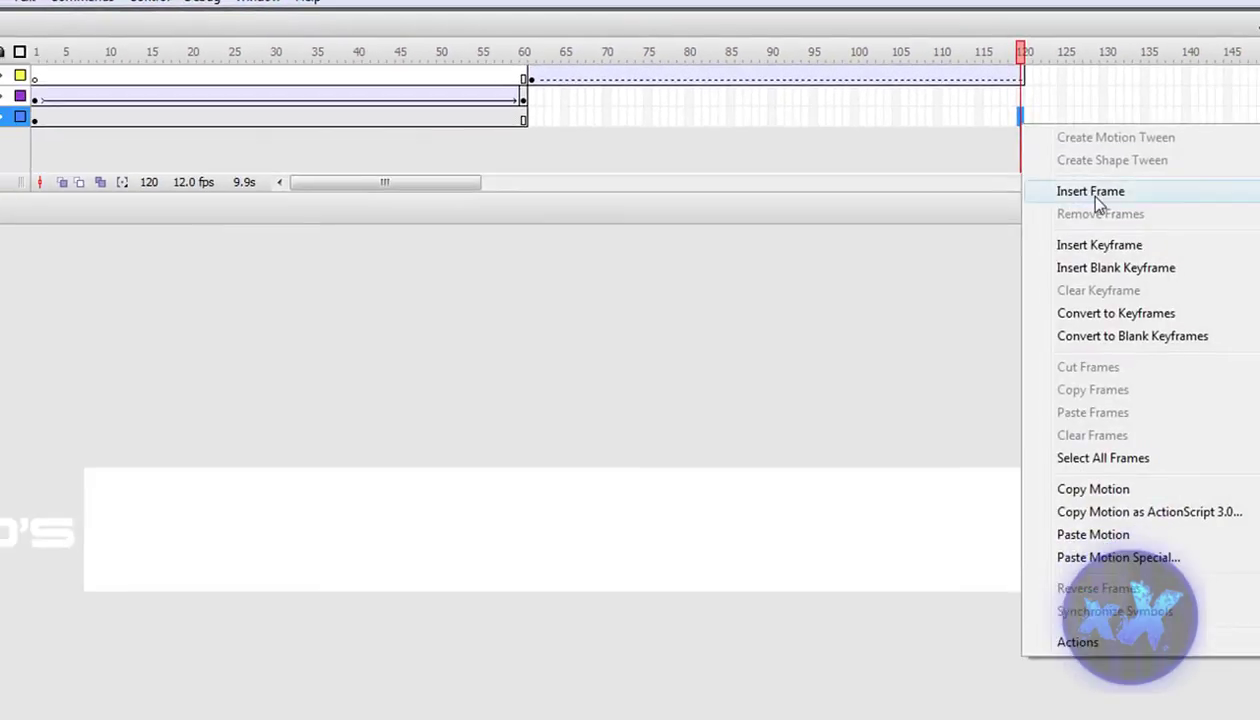
click(1095, 198)
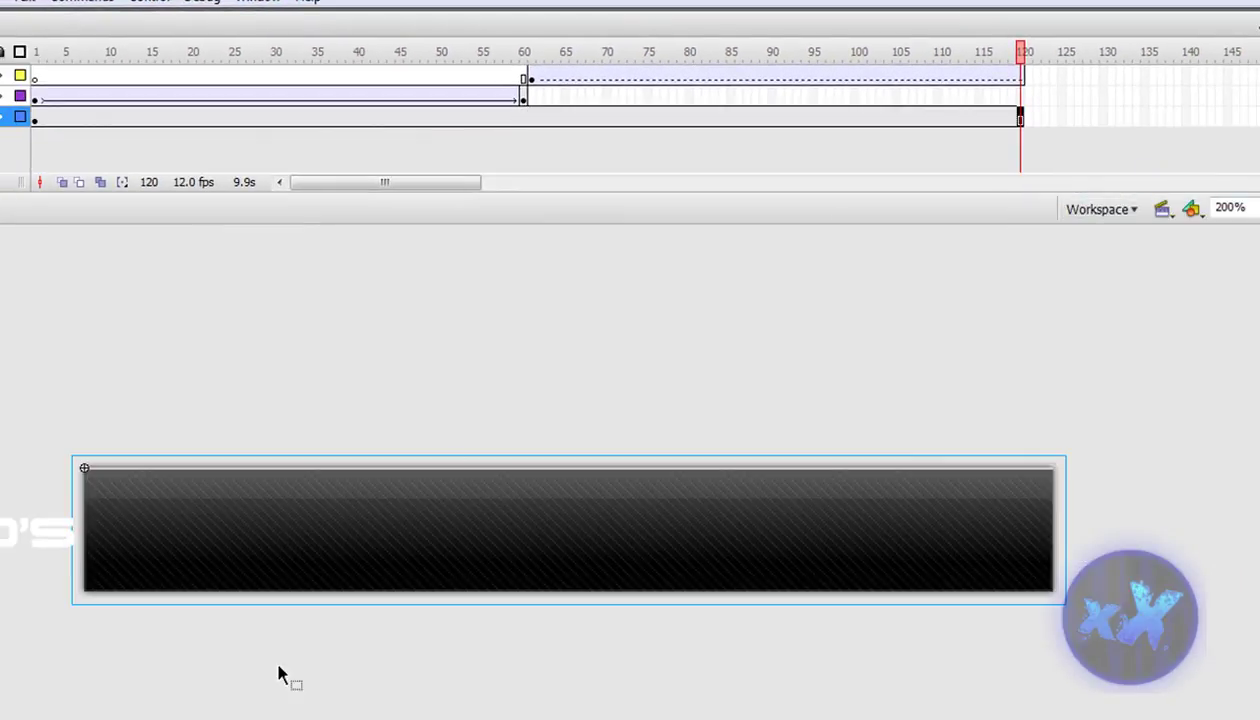
- Preview the animation and inspect frames 59–120, undoing an accidental nudge of the first text
key(Return)
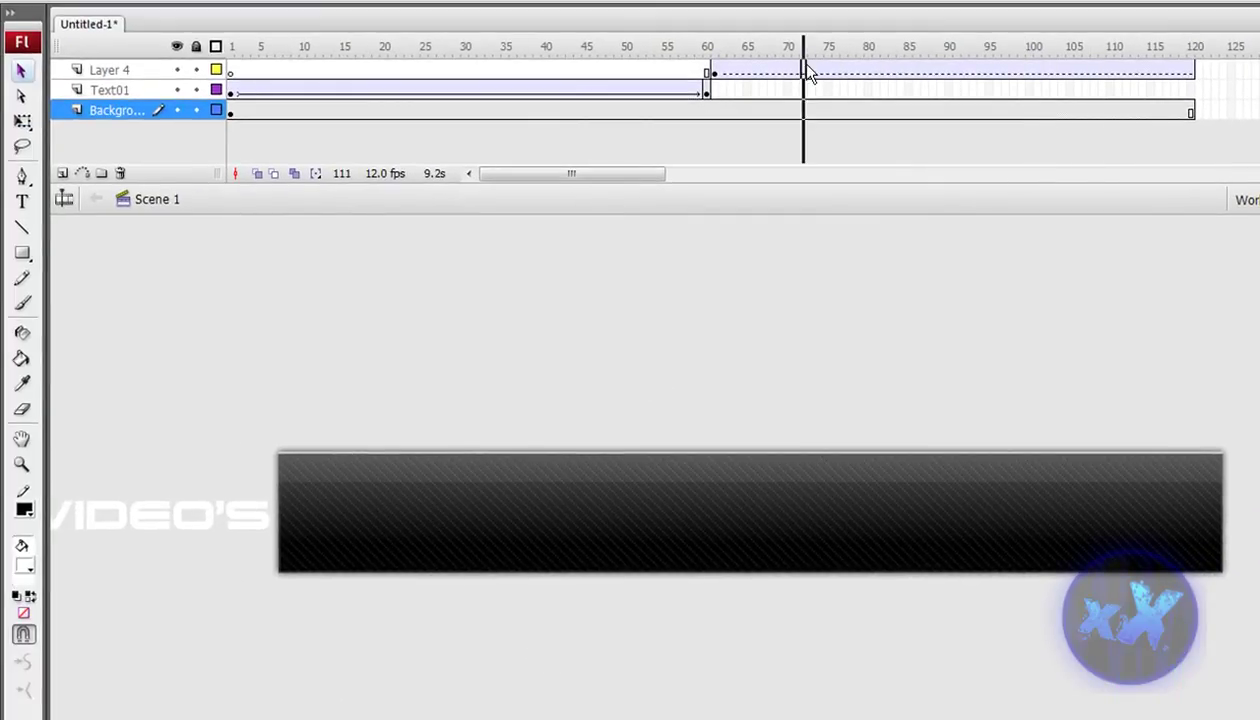
drag(792, 48, 712, 53)
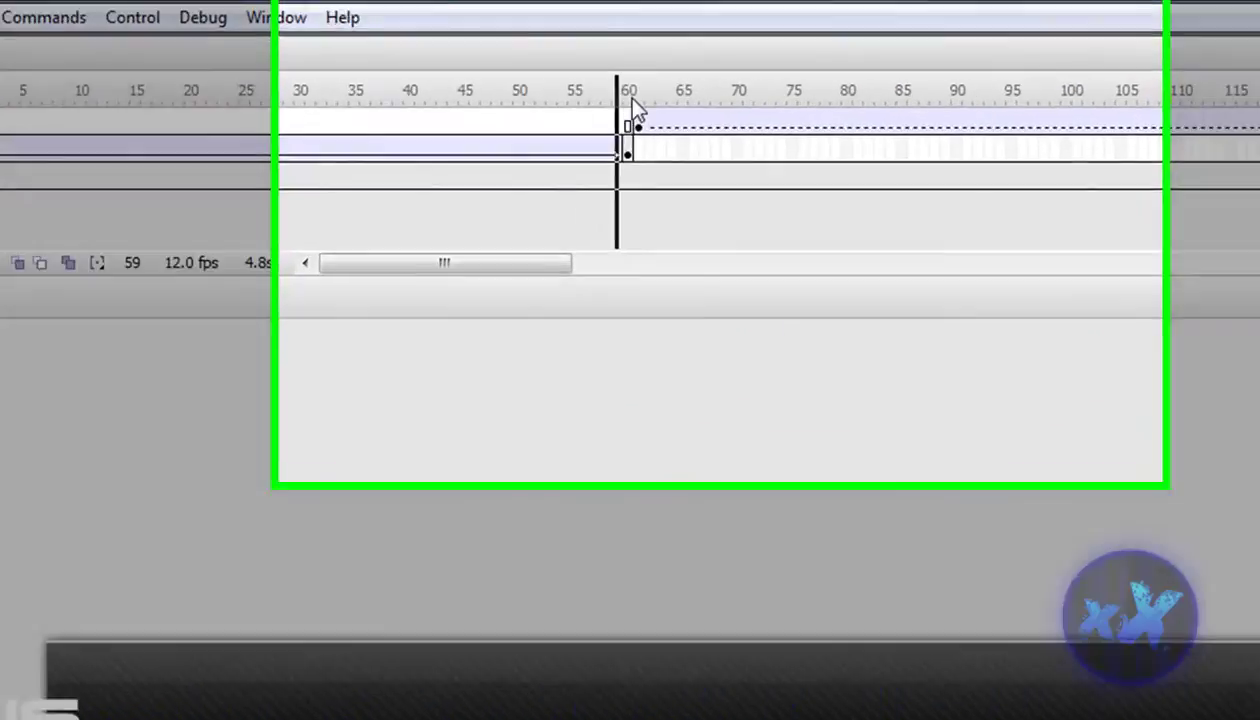
drag(632, 98, 977, 103)
click(1128, 205)
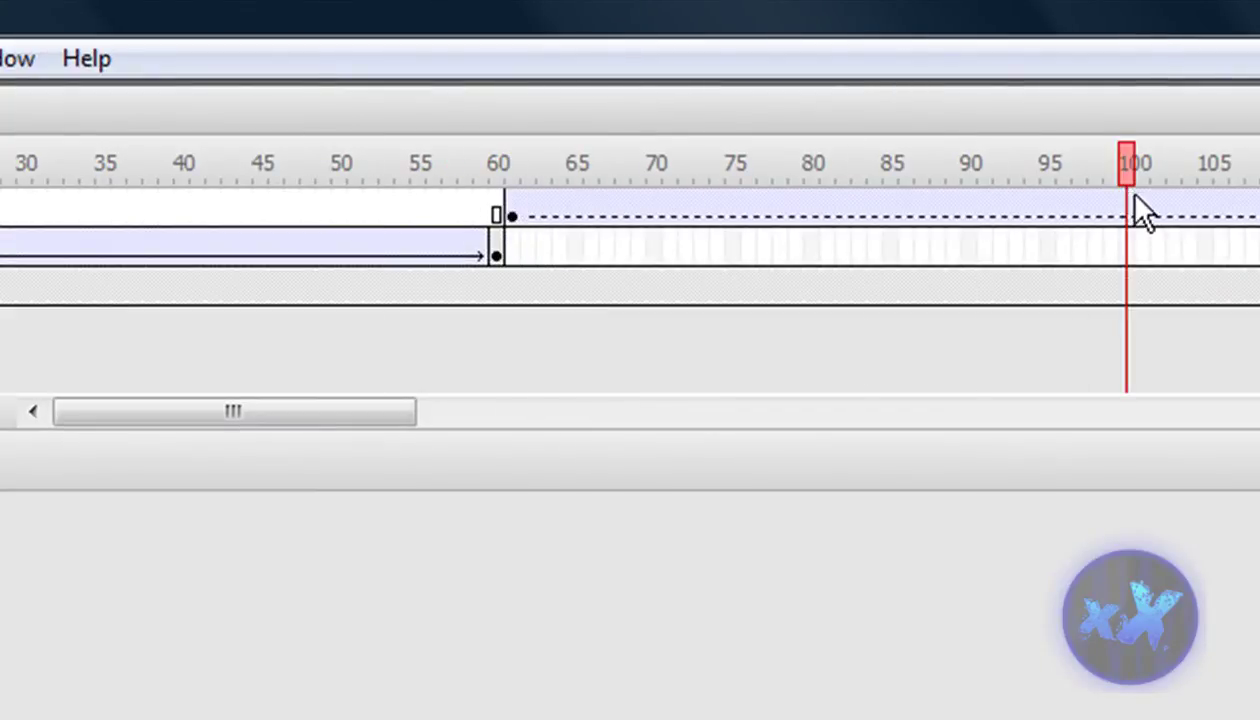
click(514, 215)
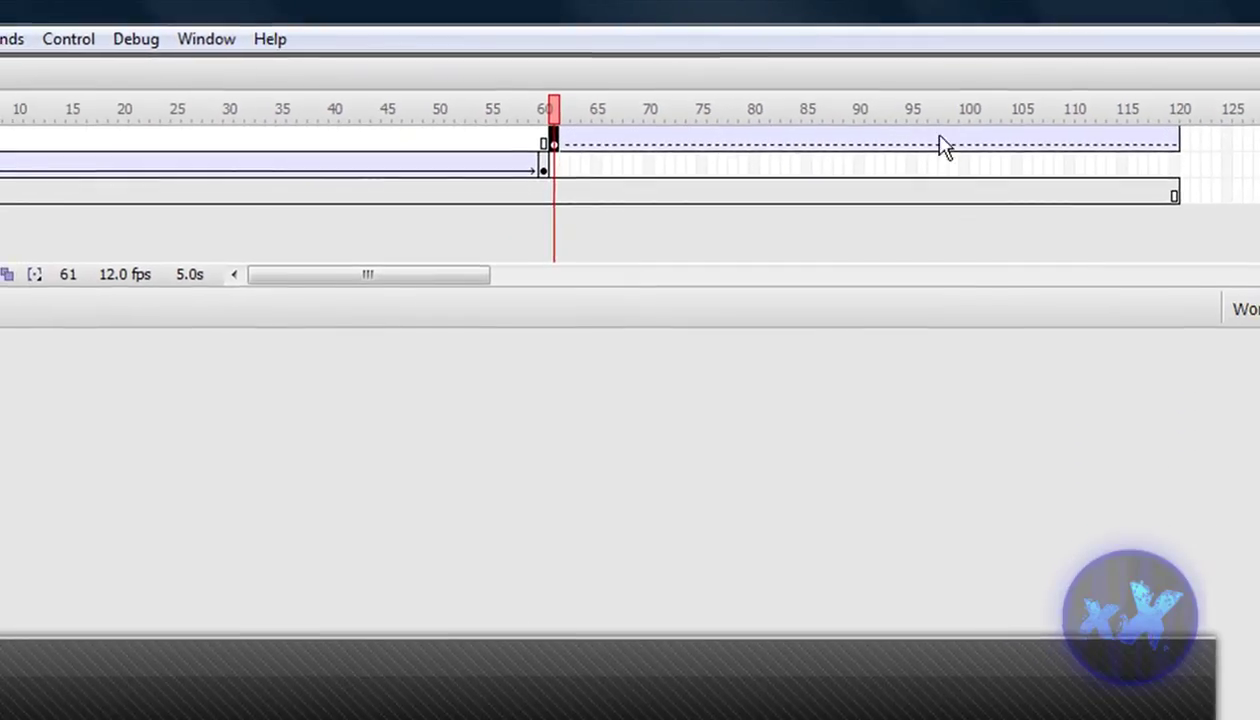
click(1174, 141)
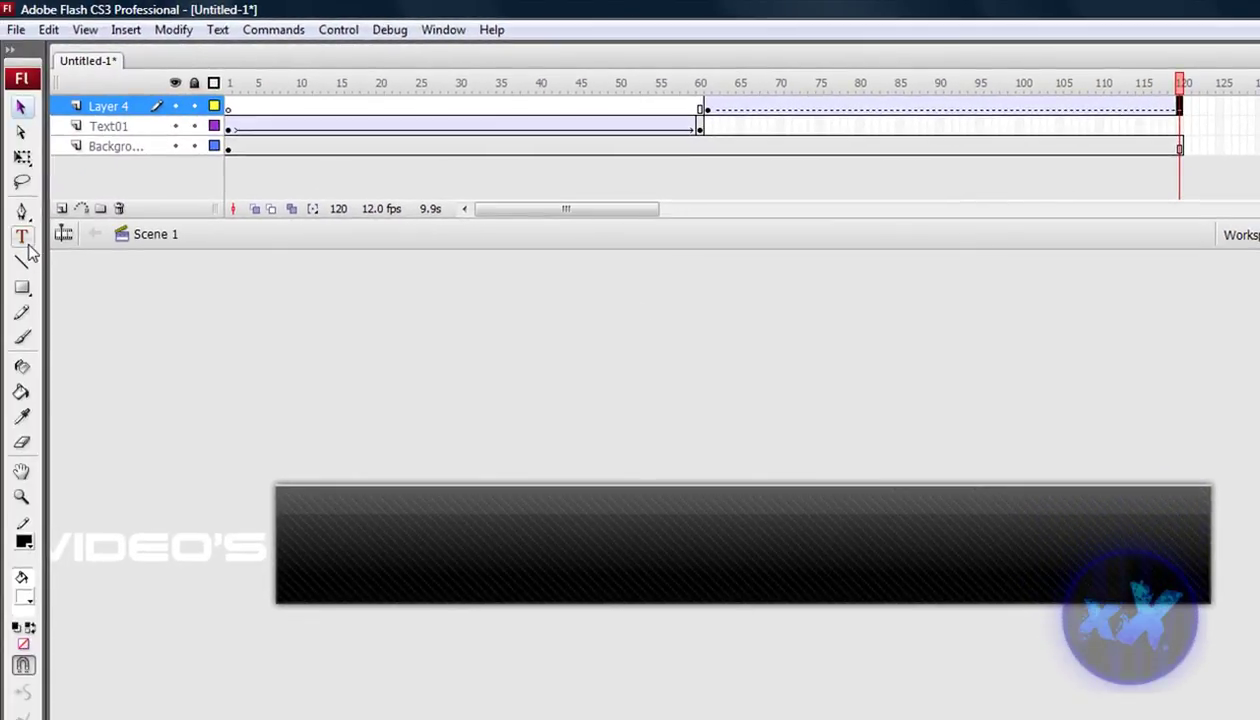
click(301, 126)
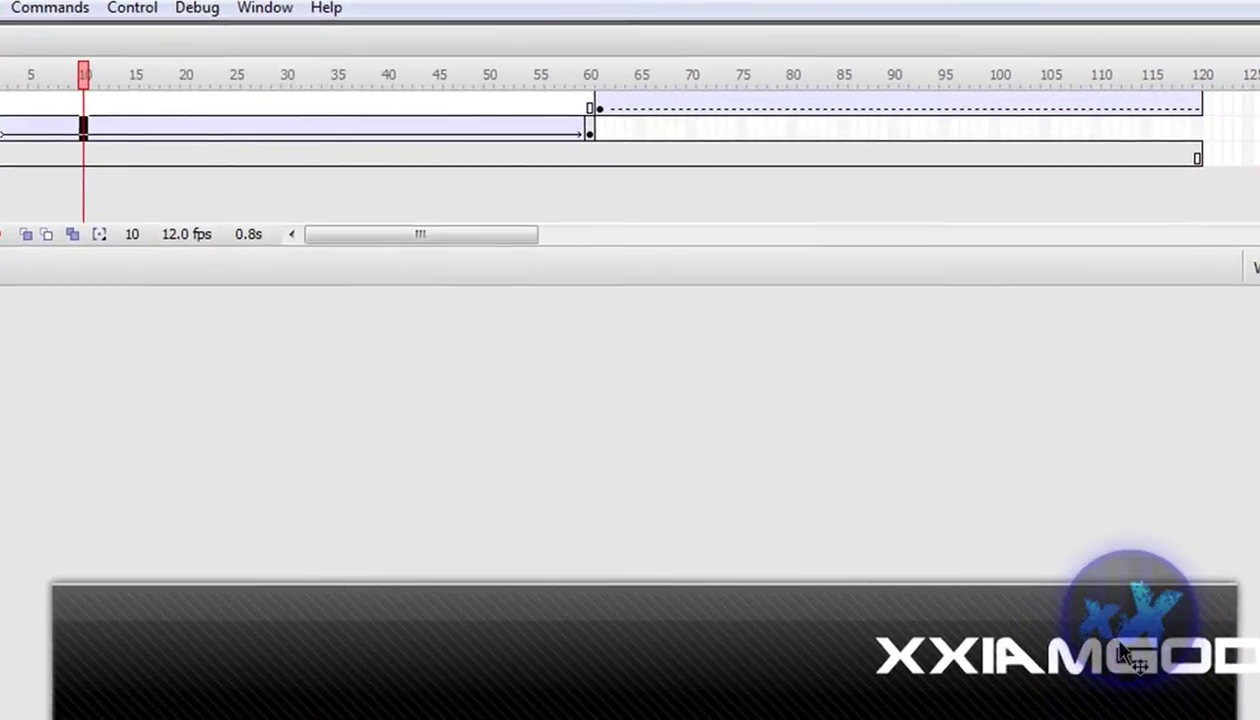
drag(733, 651, 586, 648)
key(ctrl+z)
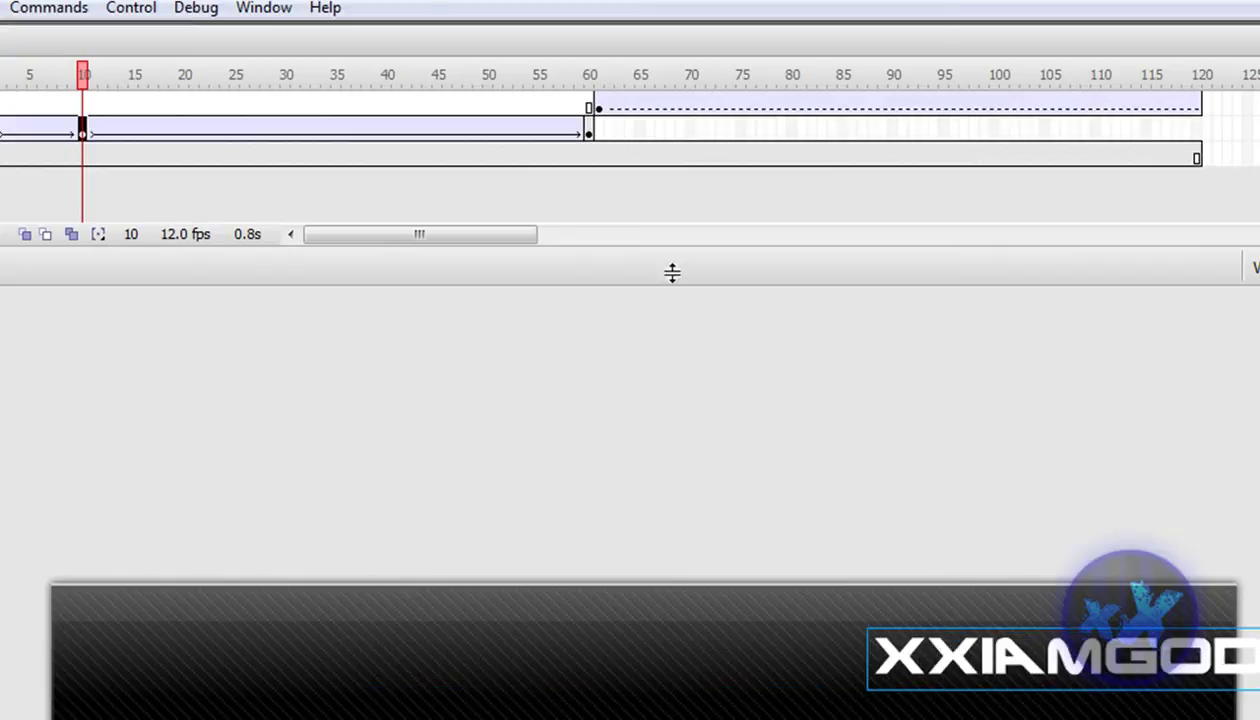
click(597, 105)
drag(602, 88, 1212, 78)
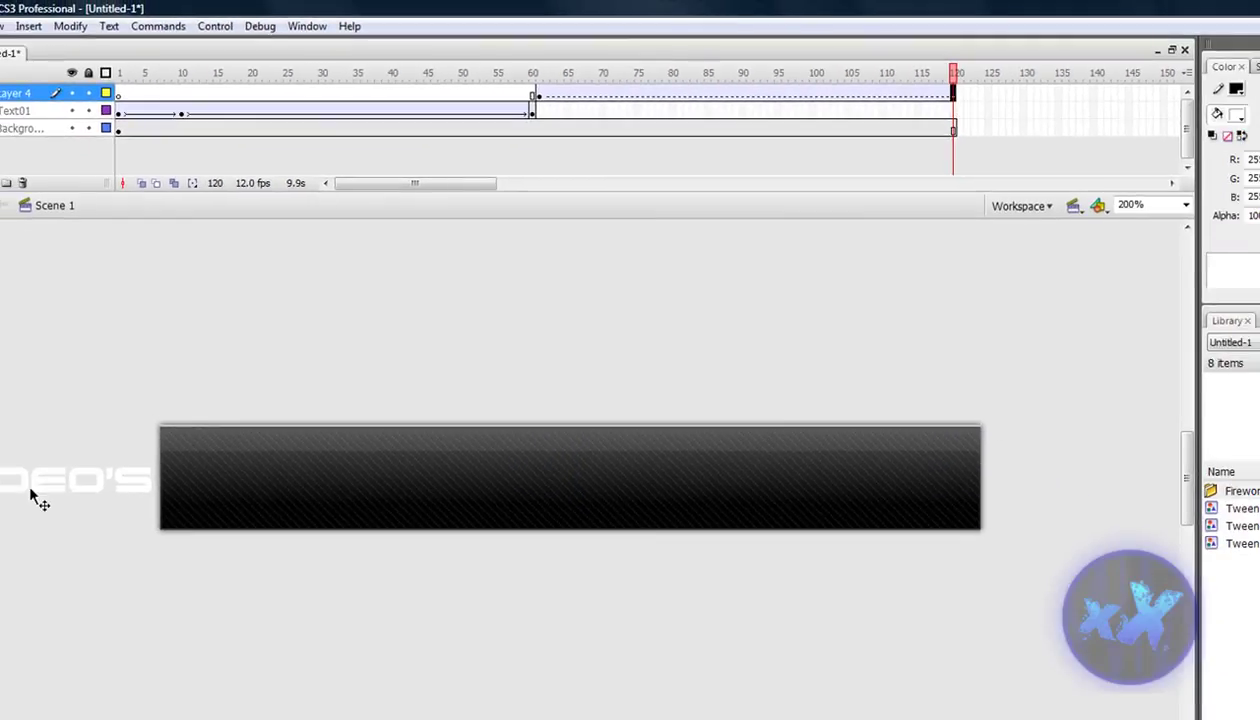
- Move ENJOY MY VIDEO'S past the bar's right end at frame 120 and replay to check the slide
drag(55, 492, 1140, 498)
drag(893, 505, 1180, 492)
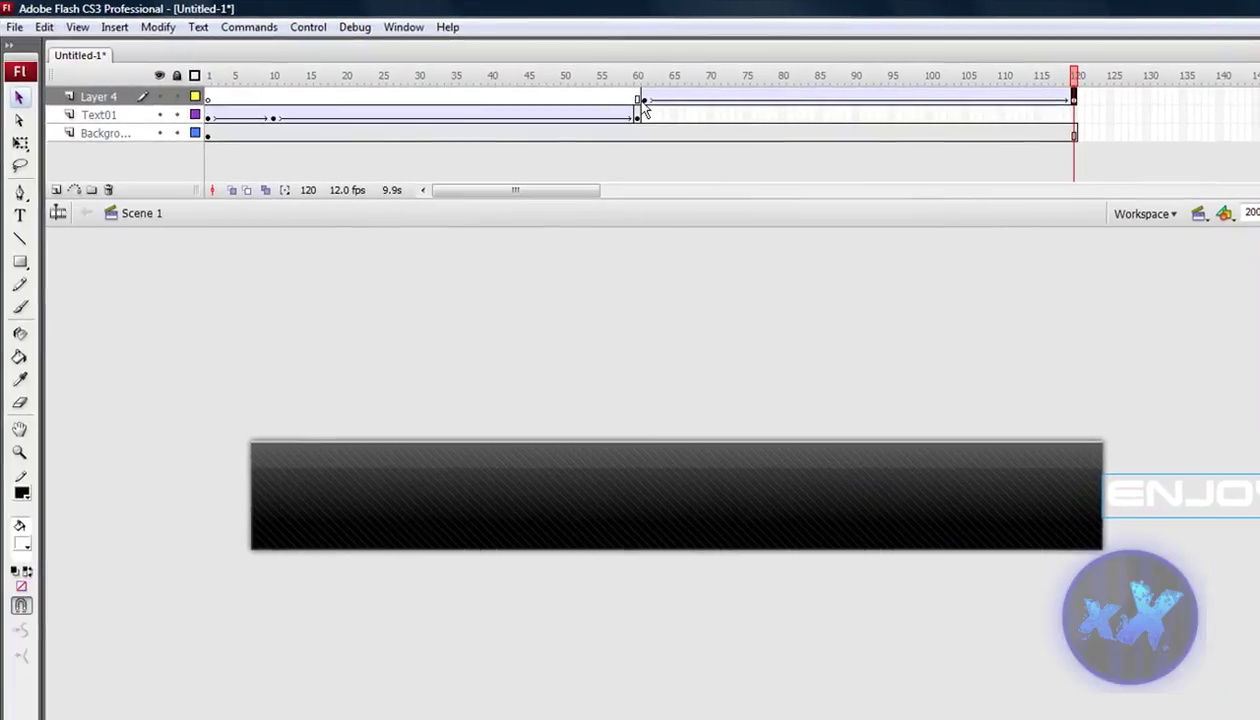
click(533, 95)
click(644, 101)
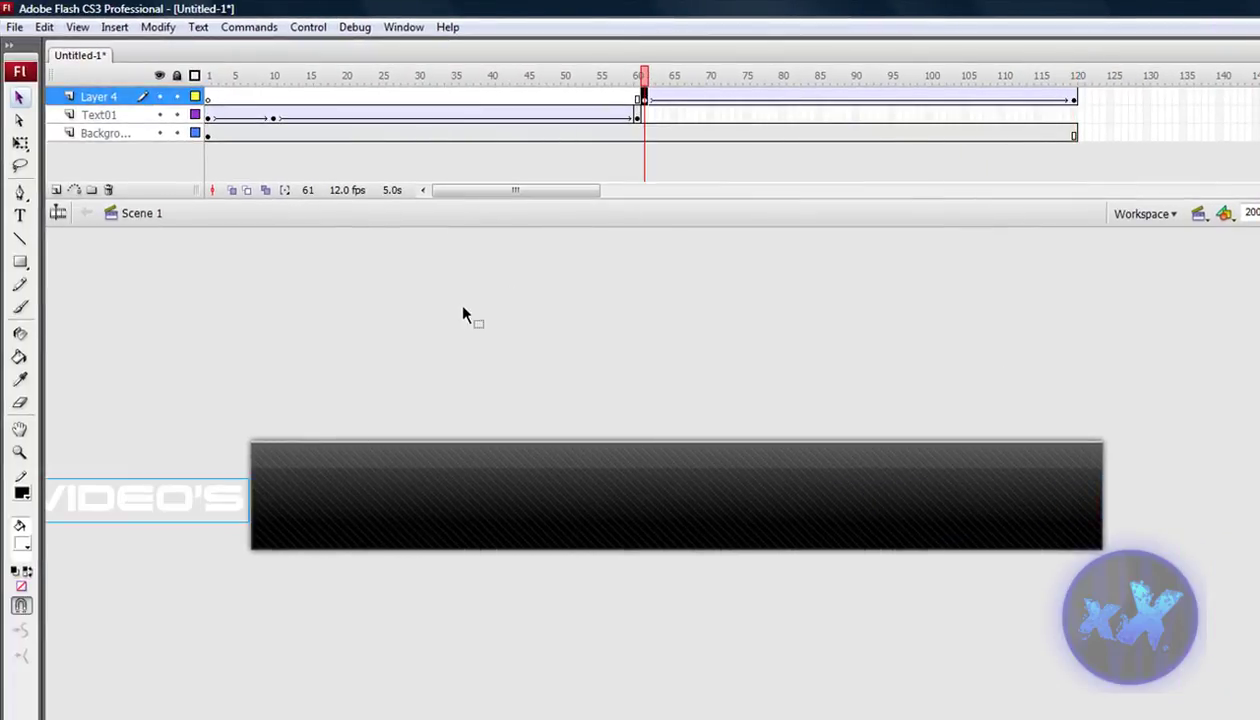
key(Return)
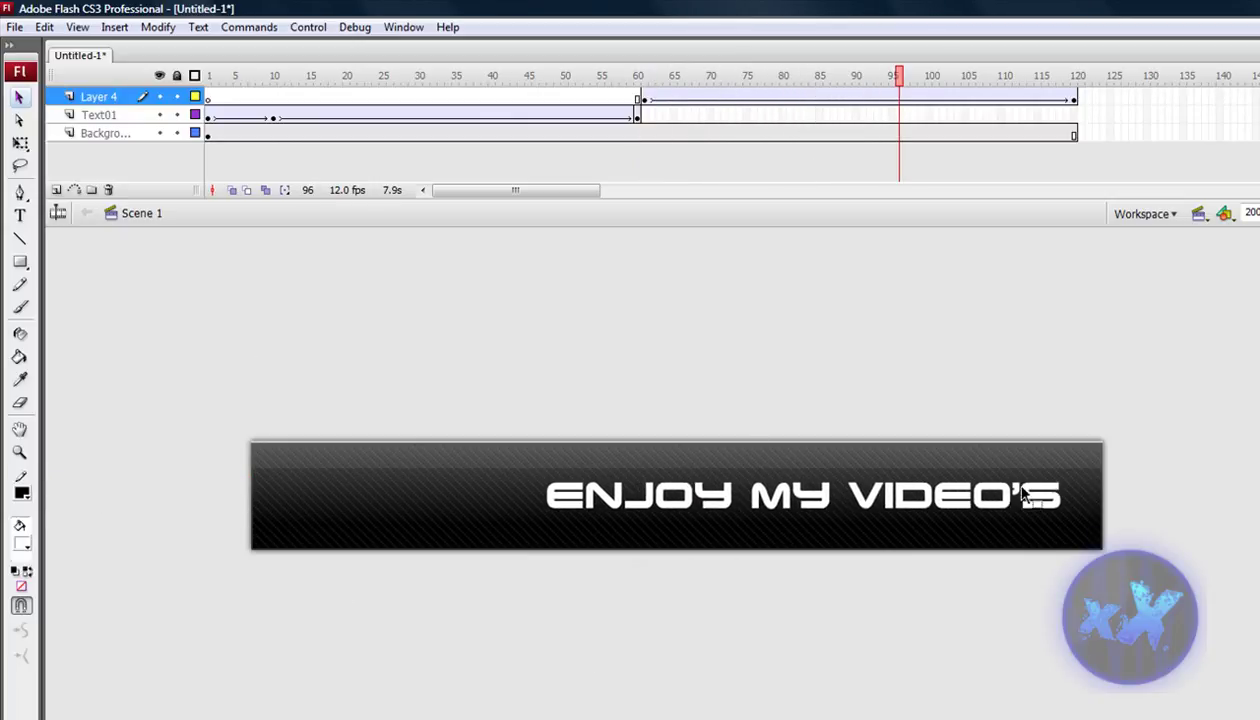
- Export the movie as a Flash .swf named Banner_vid using File > Export > Export Movie
click(14, 28)
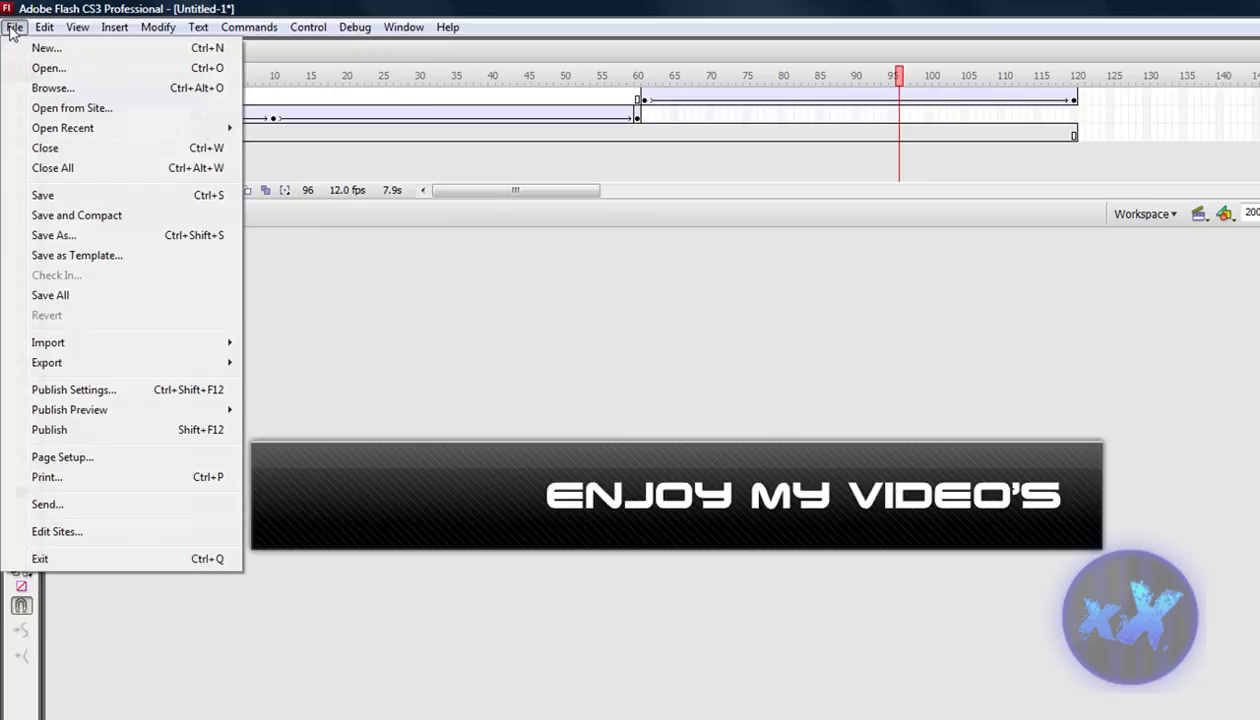
mouse_move(82, 364)
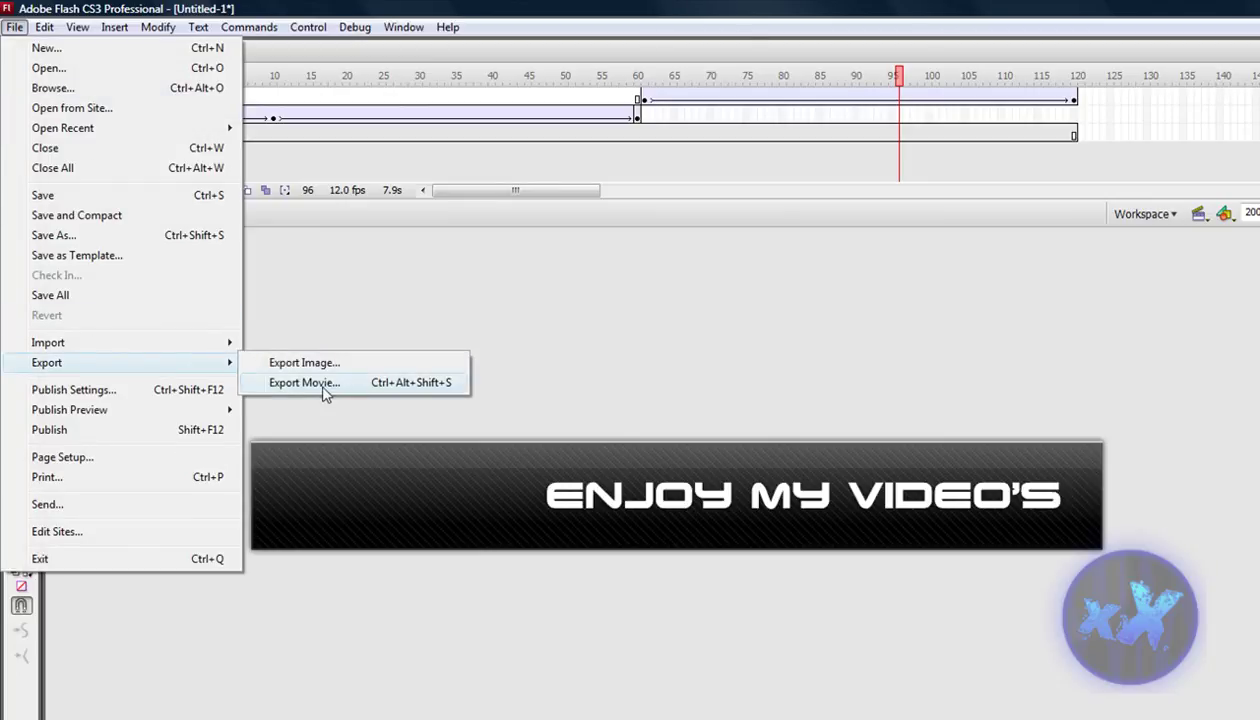
click(320, 384)
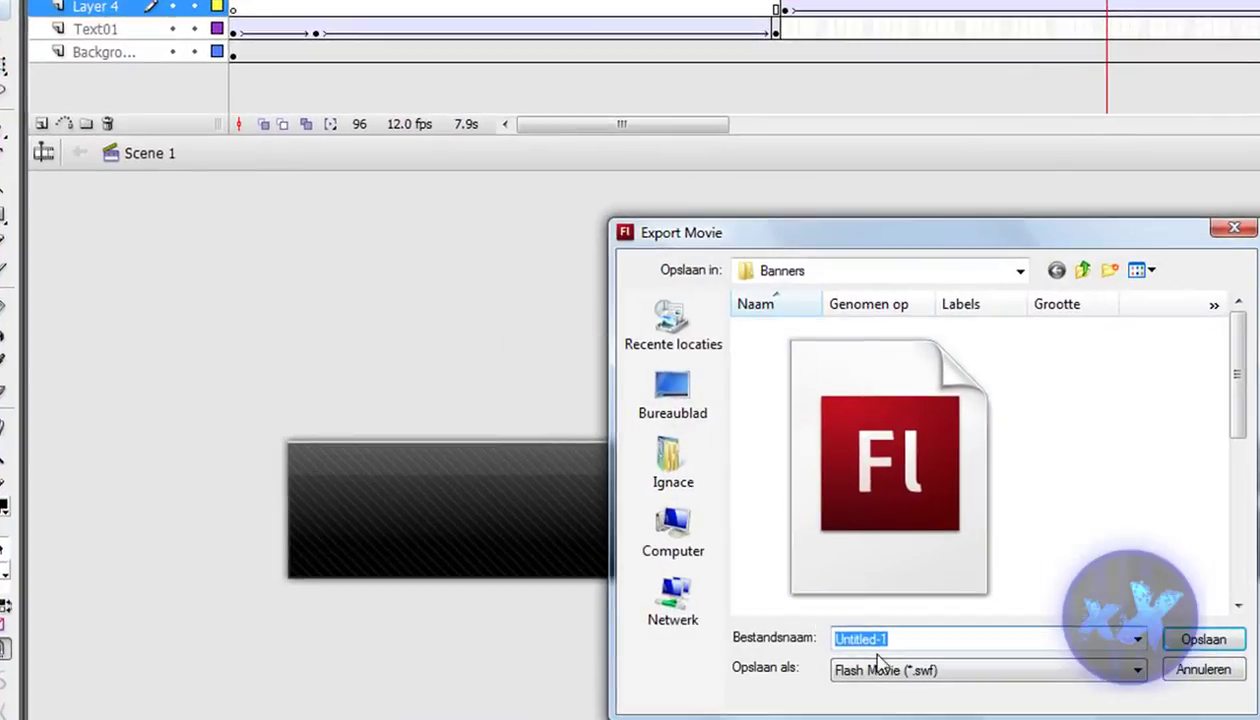
click(920, 639)
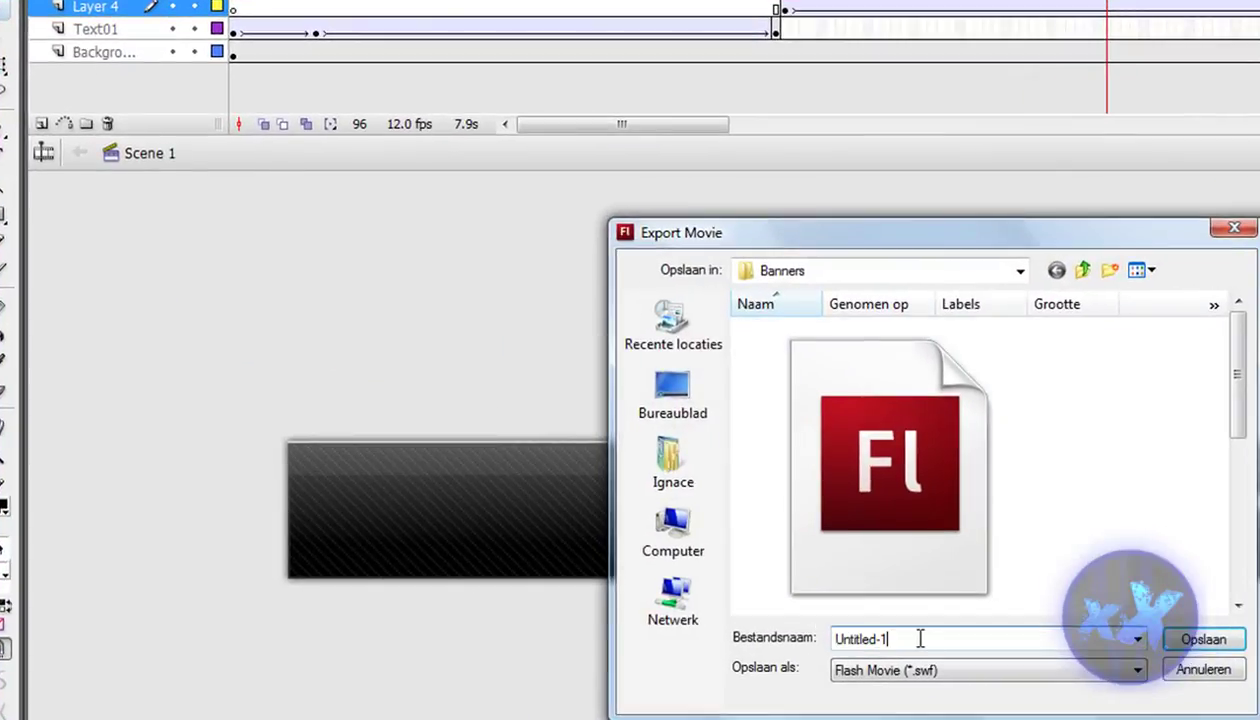
text(Banner)
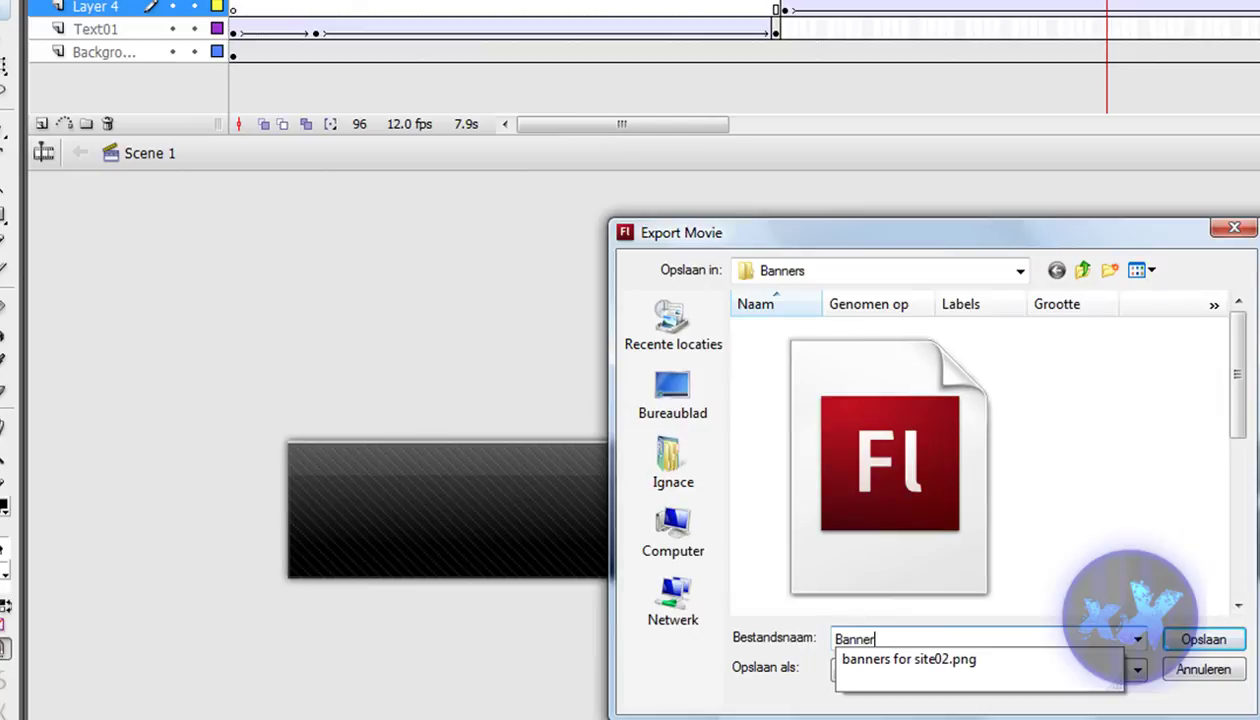
text(_vid)
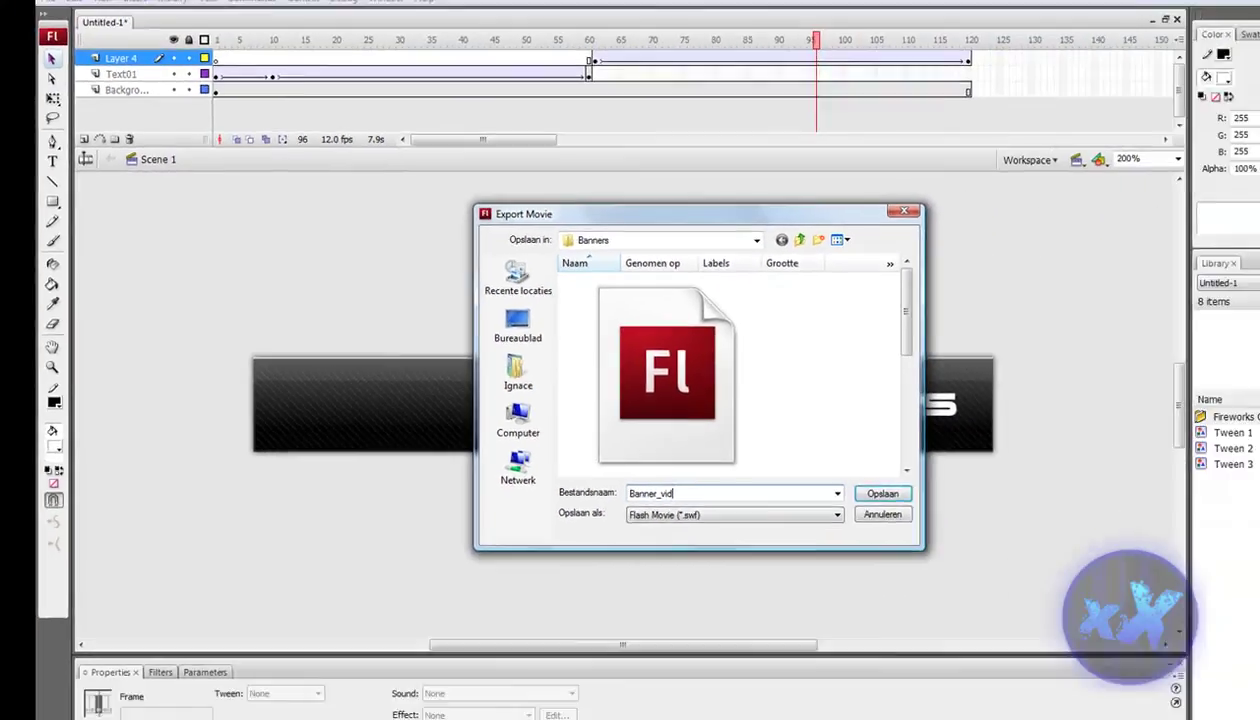
key(Return)
- Accept the Flash Player export settings, then browse to Documents > Youtube > Banners in Explorer
click(662, 528)
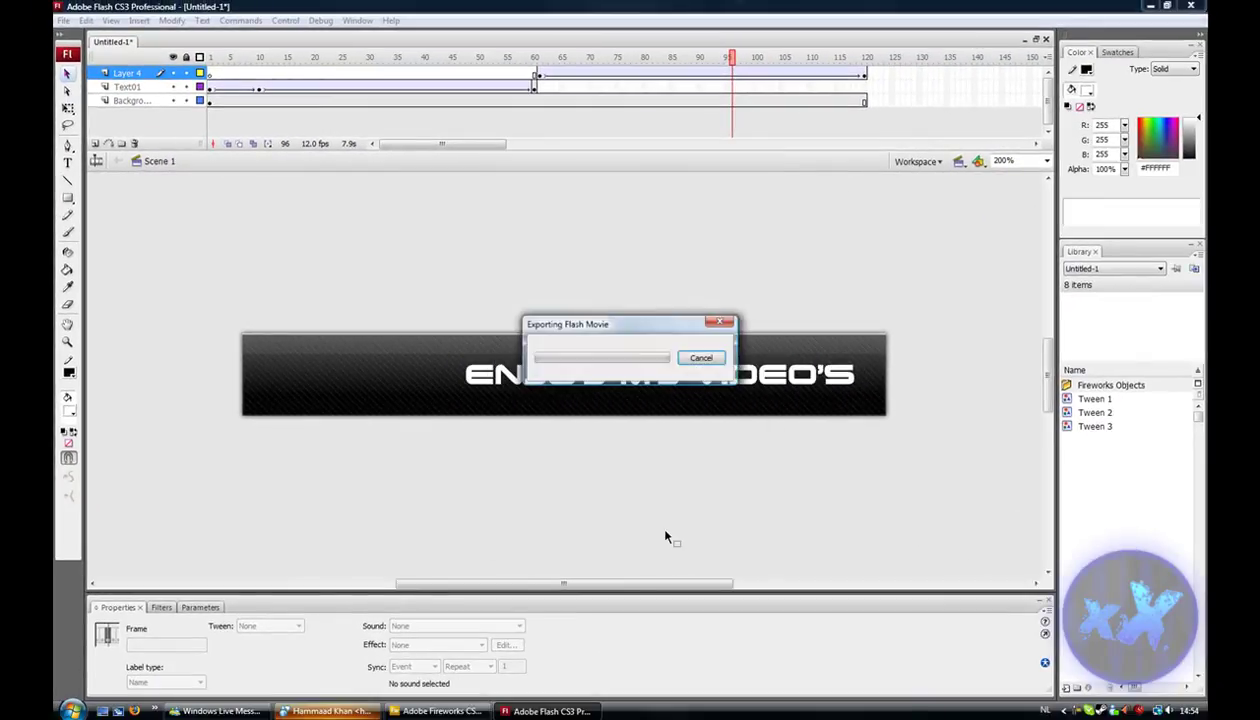
click(70, 710)
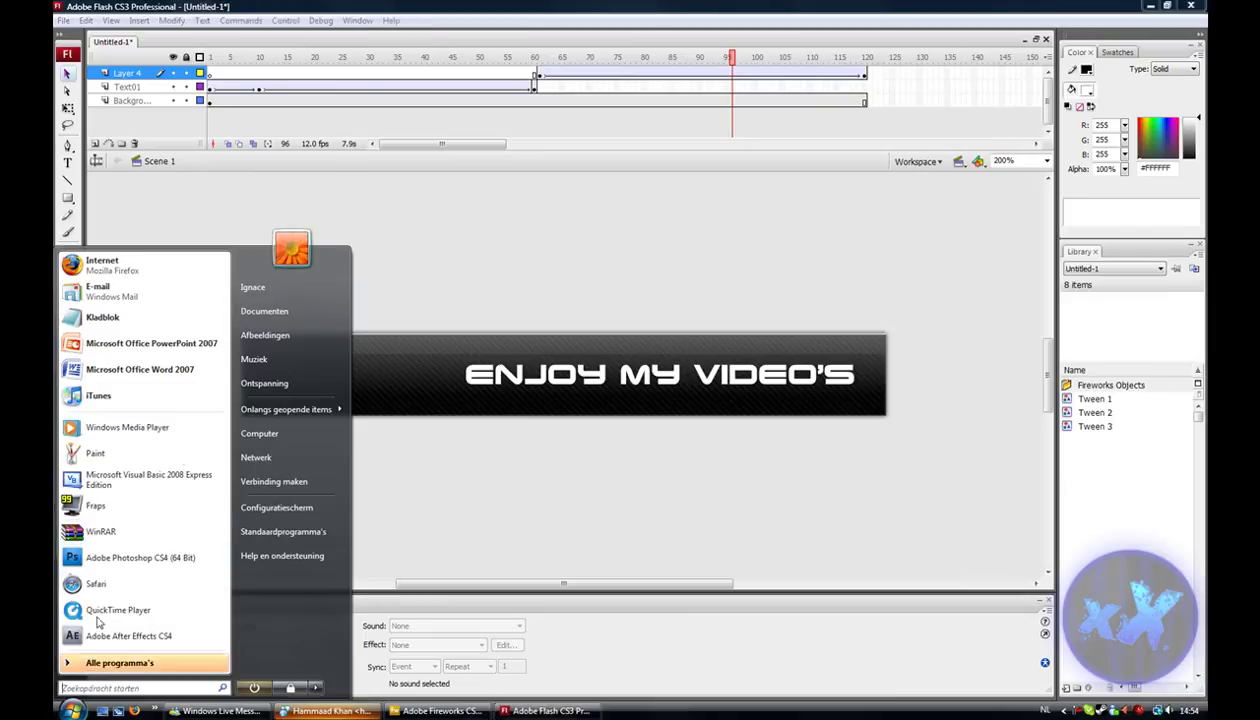
click(290, 307)
double_click(1046, 281)
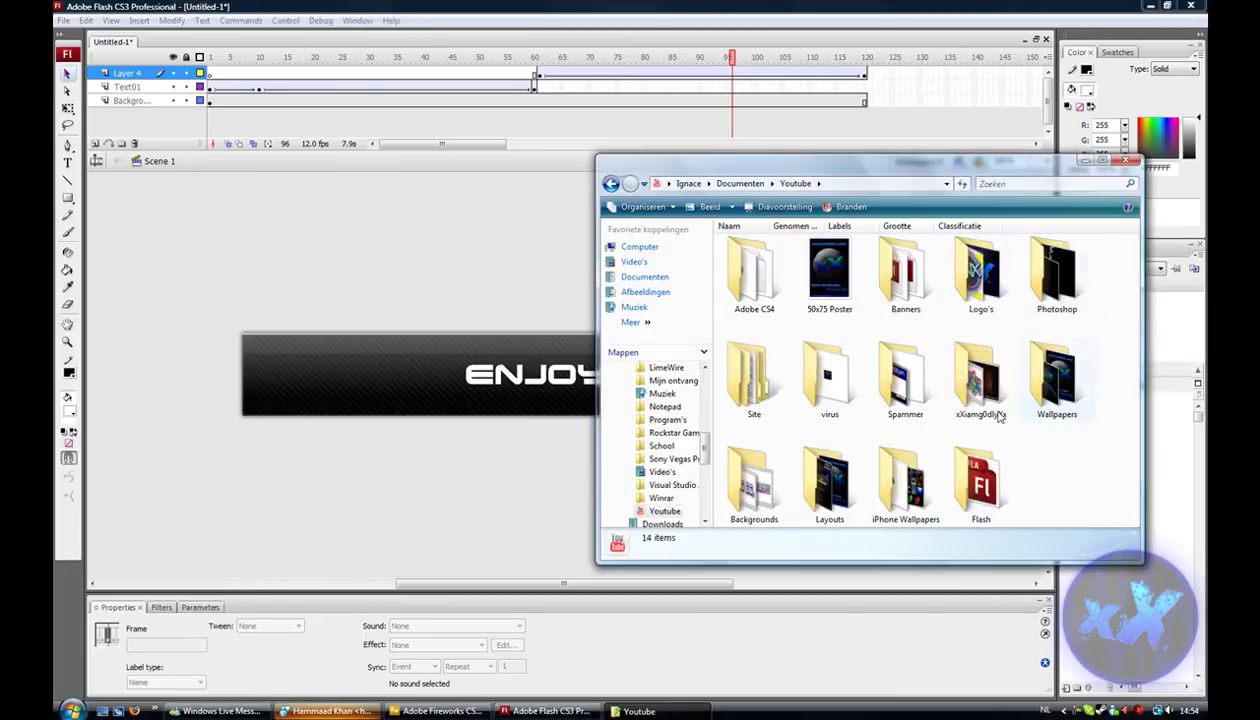
double_click(901, 290)
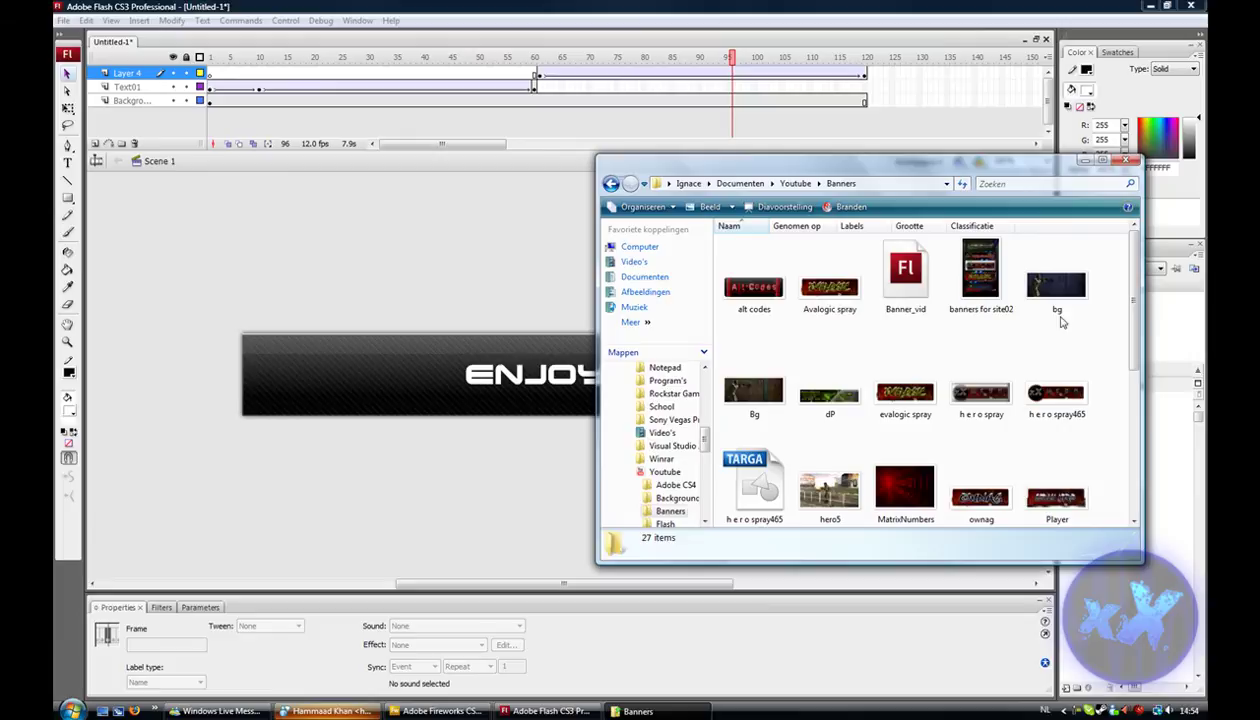
- Open Banner_vid from the Banners folder to play it in Flash Player
double_click(903, 280)
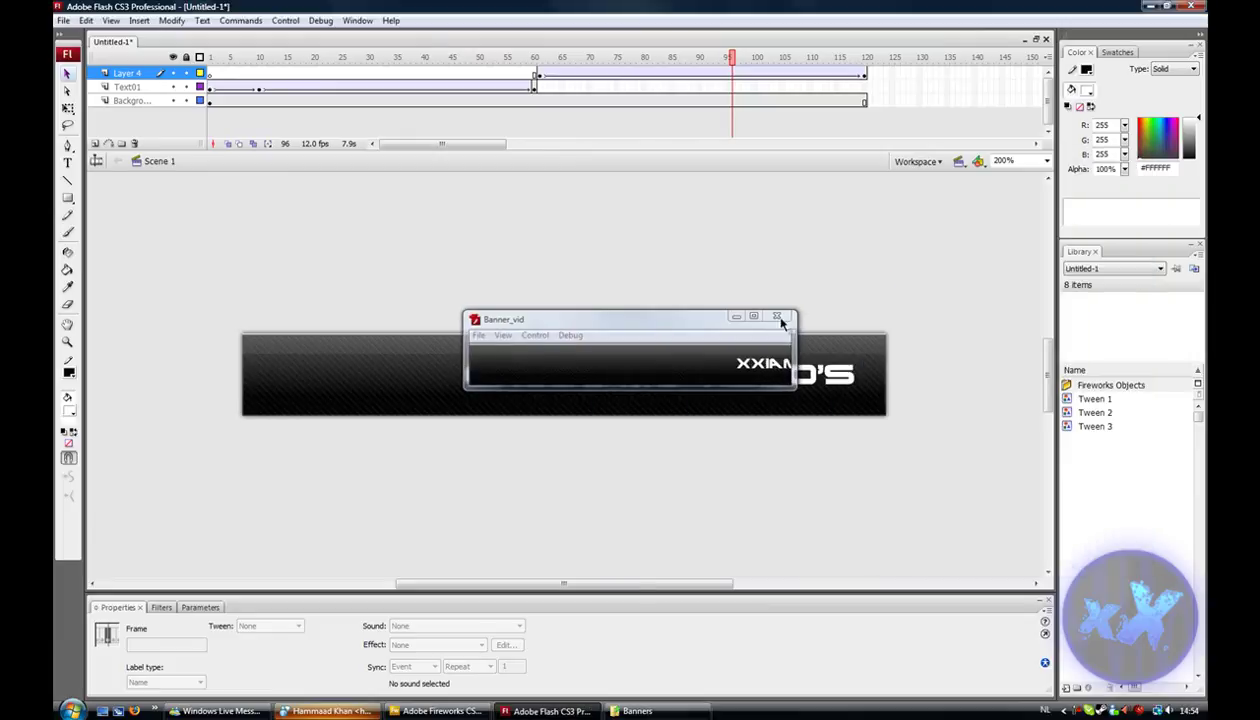